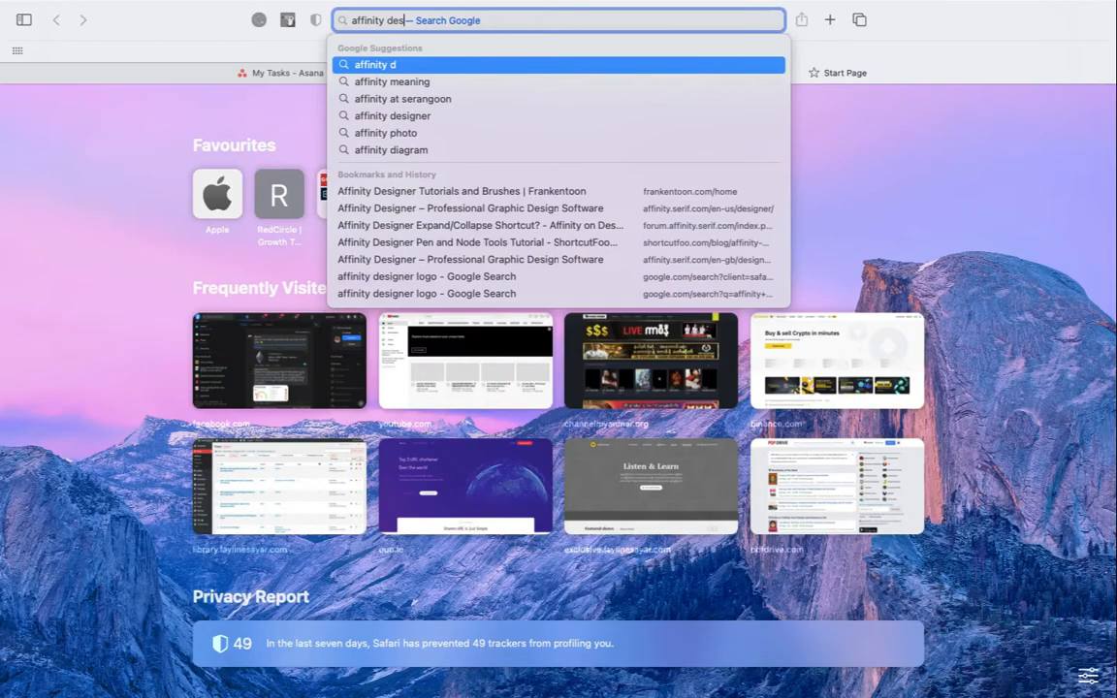
Search Google for "affinity designer" and open the Affinity Designer product page on the official Affinity site.
{"action": "type", "text": "gner"}
{"action": "key", "text": "Return"}
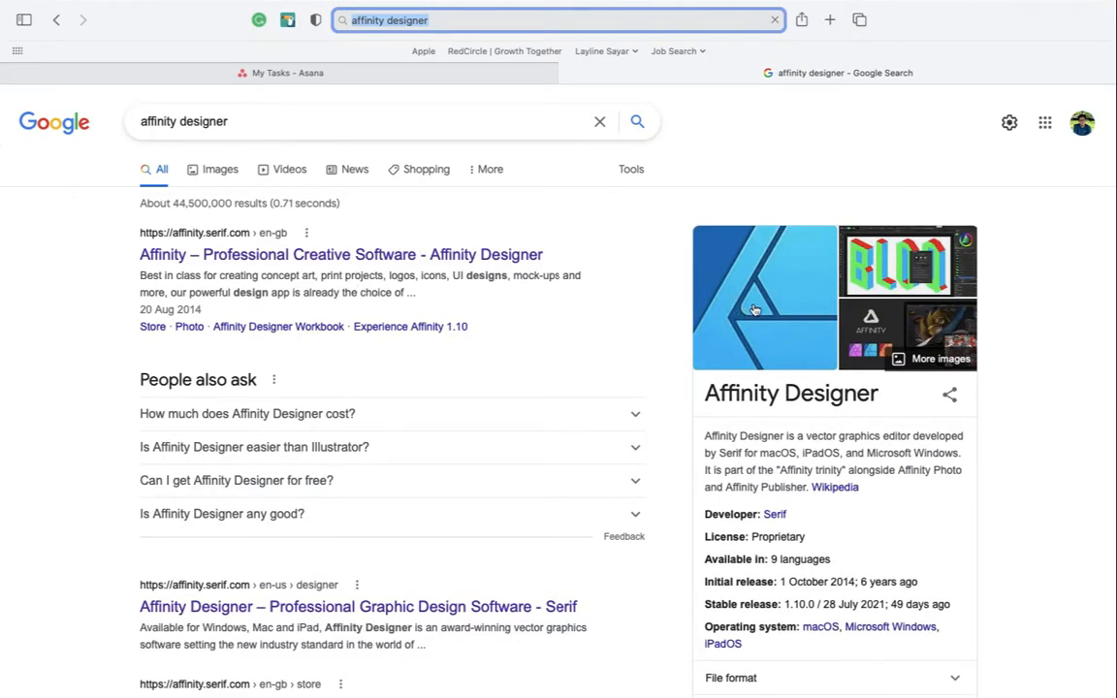
{"action": "left_click", "coordinate": [372, 258]}
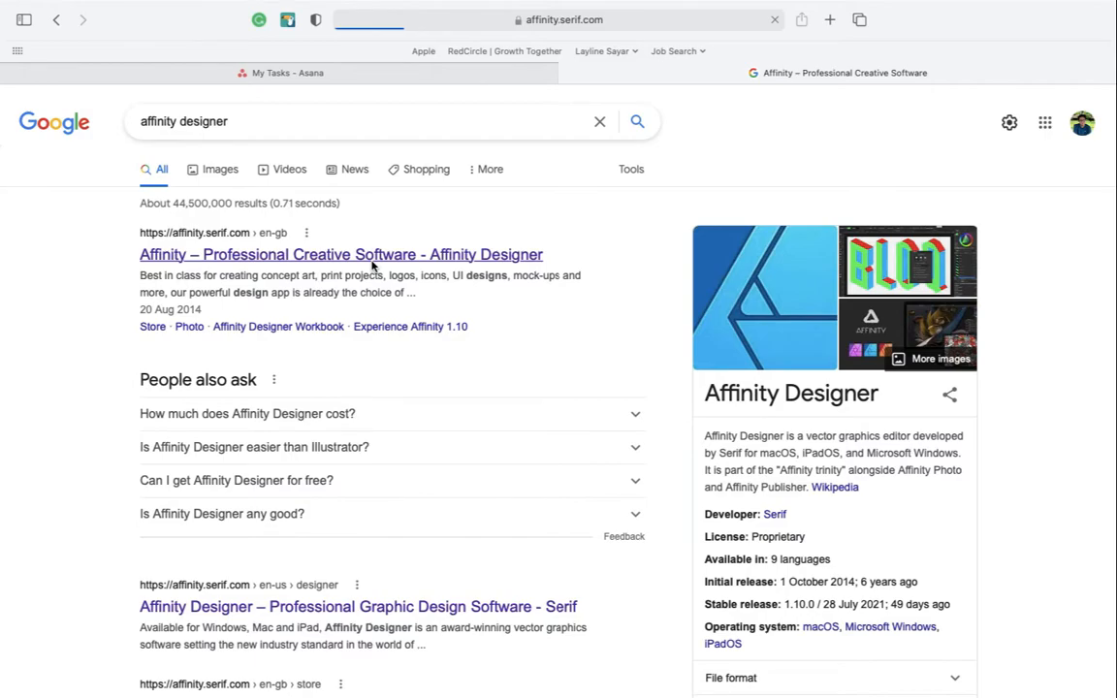
{"action": "scroll", "coordinate": [400, 567], "scroll_direction": "down", "scroll_amount": 3}
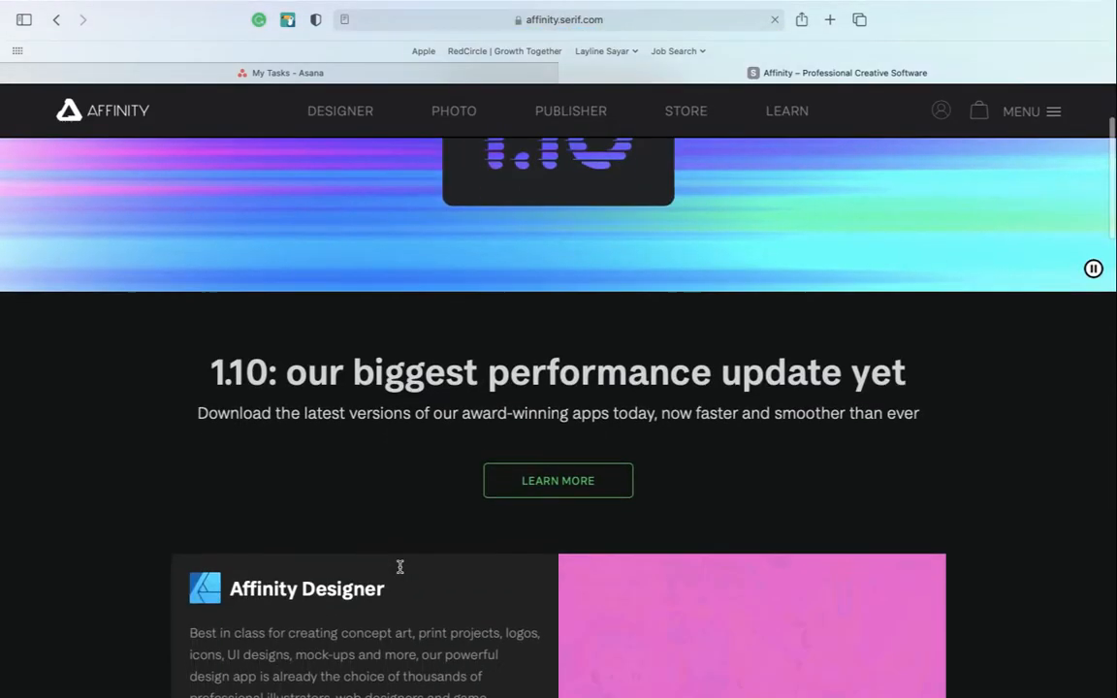
{"action": "scroll", "coordinate": [400, 567], "scroll_direction": "down", "scroll_amount": 5}
{"action": "left_click", "coordinate": [263, 578]}
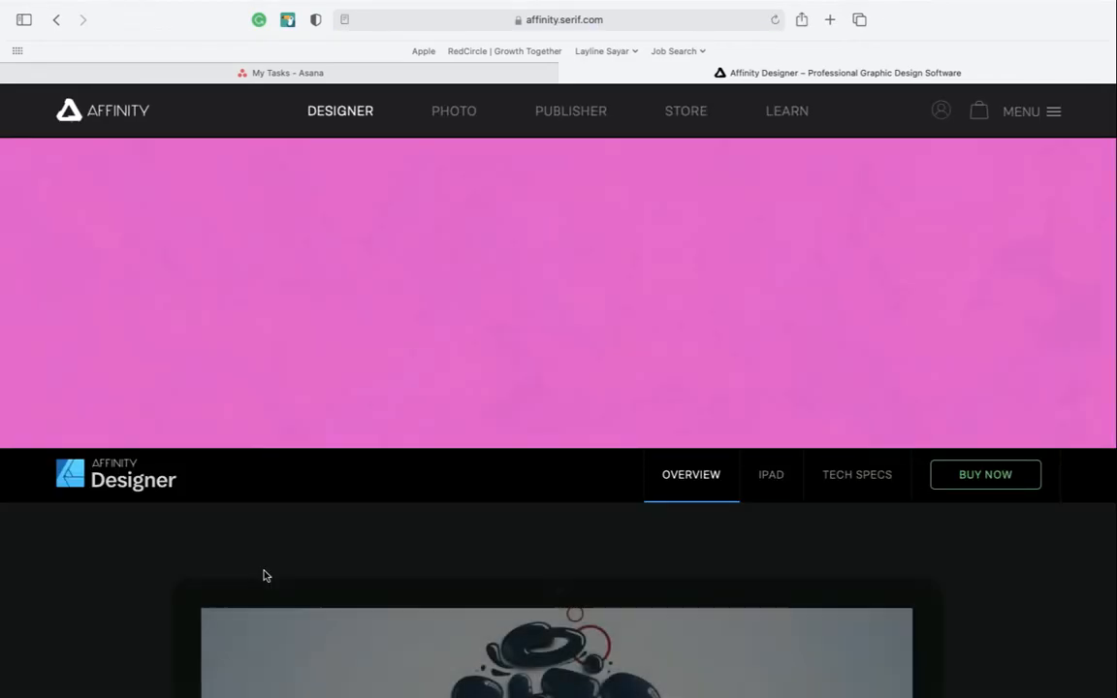
Look through the Affinity Designer overview page as far as the "Vector or raster, you decide" section.
{"action": "scroll", "coordinate": [264, 576], "scroll_direction": "down", "scroll_amount": 20}
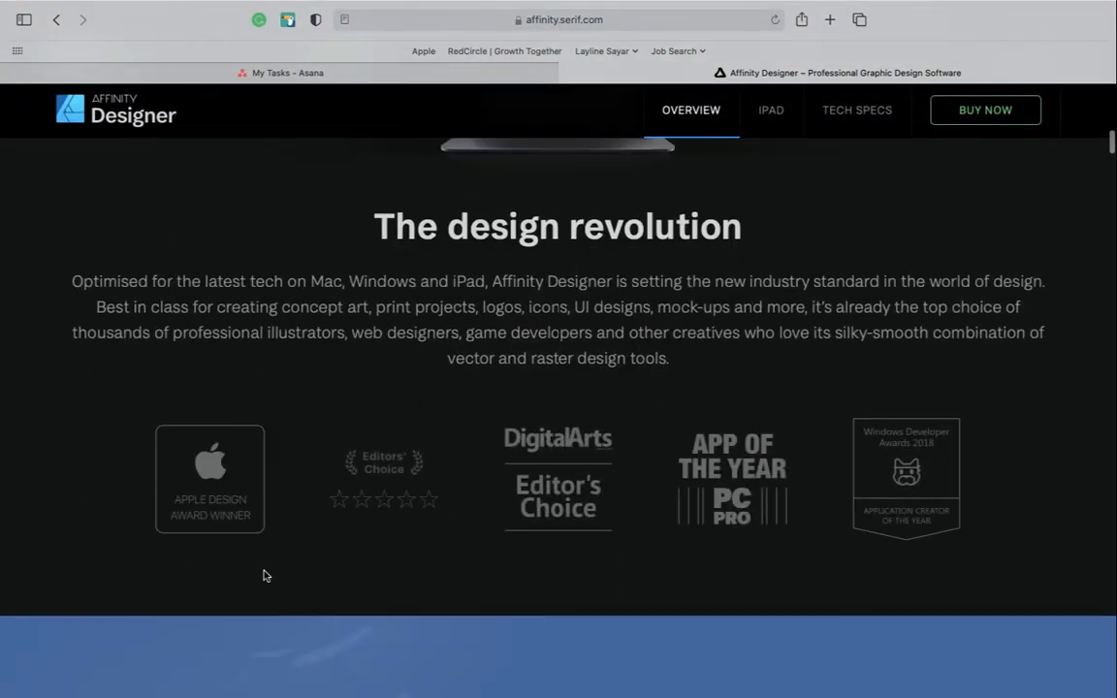
{"action": "scroll", "coordinate": [263, 577], "scroll_direction": "down", "scroll_amount": 8}
{"action": "scroll", "coordinate": [264, 576], "scroll_direction": "down", "scroll_amount": 18}
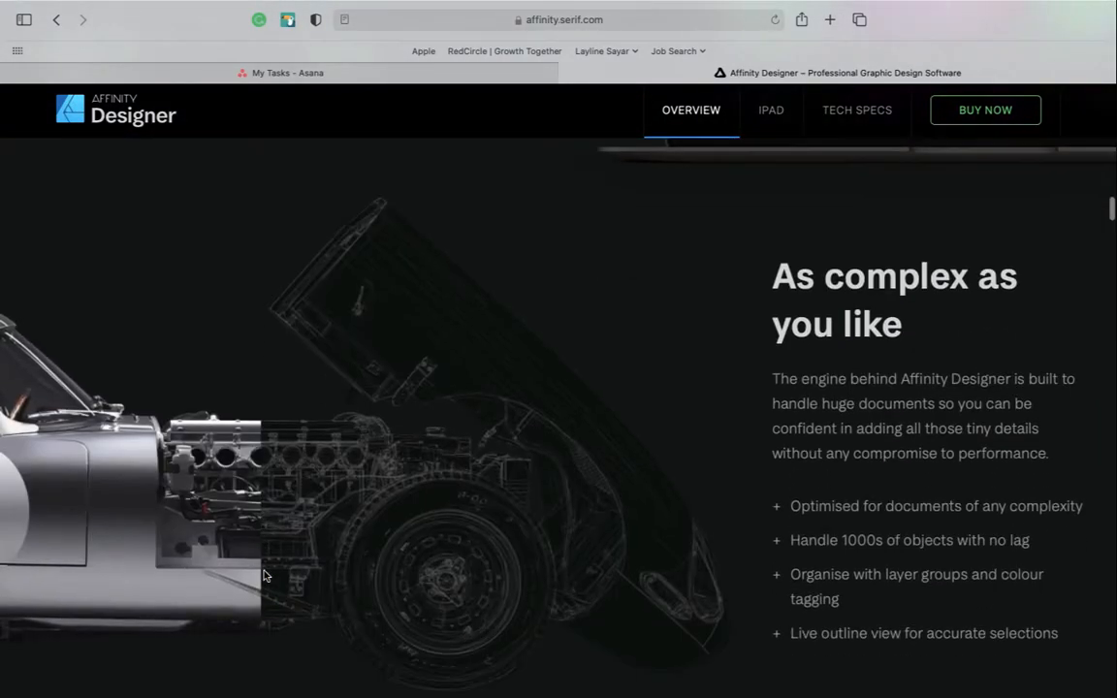
{"action": "scroll", "coordinate": [264, 577], "scroll_direction": "down", "scroll_amount": 15}
{"action": "scroll", "coordinate": [263, 576], "scroll_direction": "up", "scroll_amount": 3}
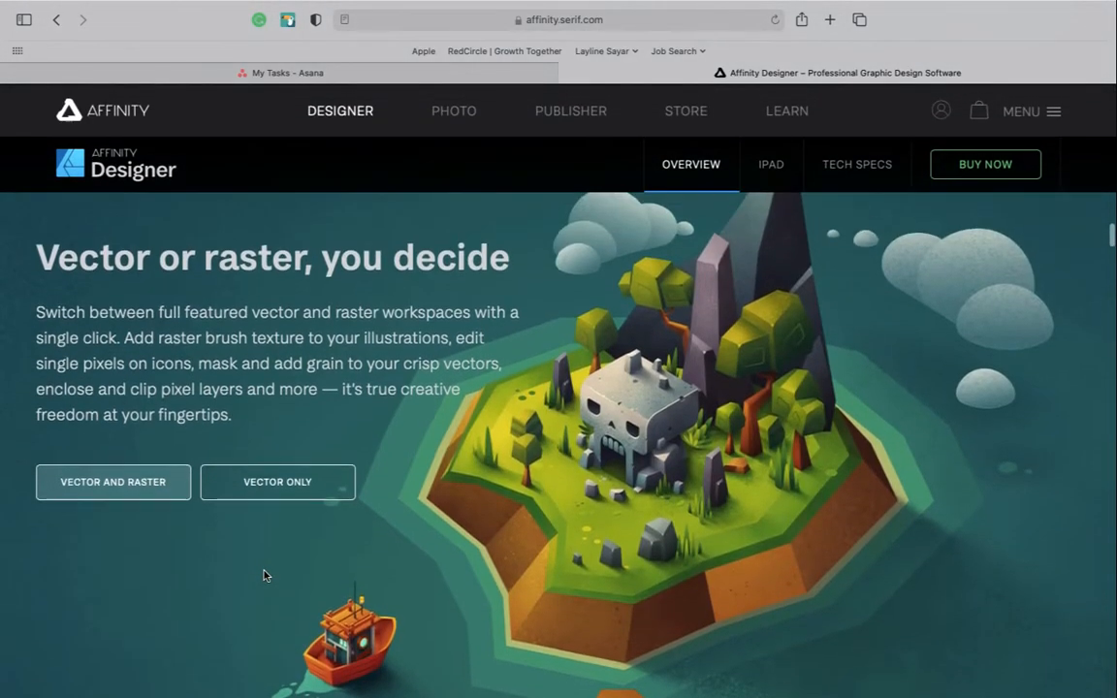
{"action": "scroll", "coordinate": [263, 576], "scroll_direction": "down", "scroll_amount": 1}
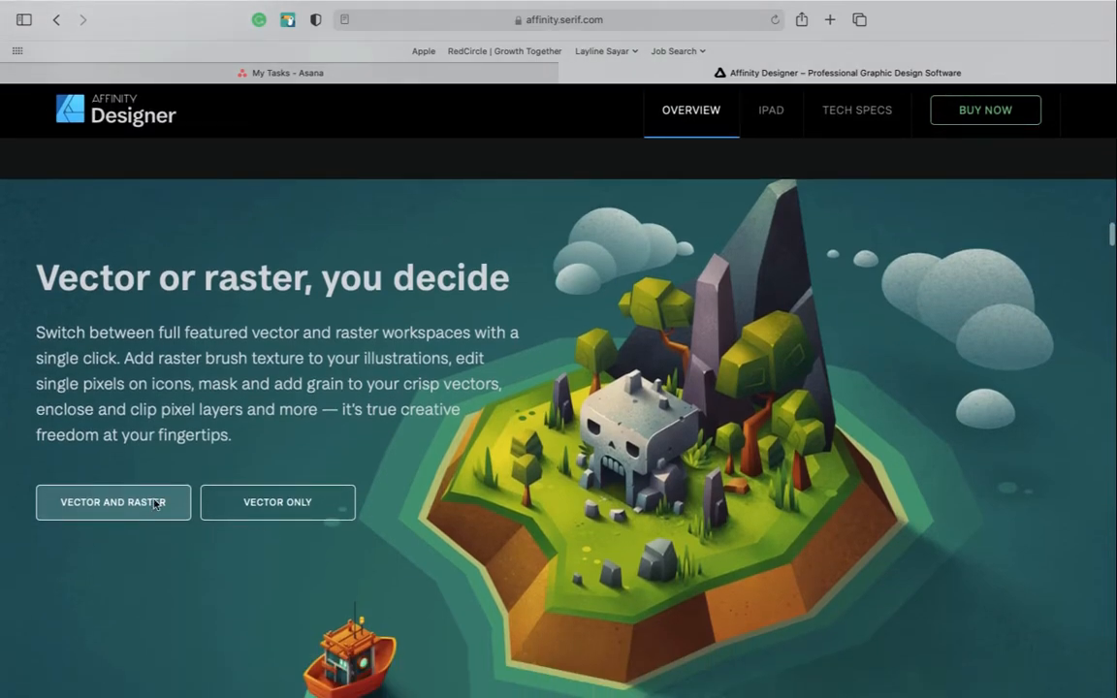
Show the island illustration as vector only and examine its shapes and shading up close.
{"action": "left_click", "coordinate": [213, 513]}
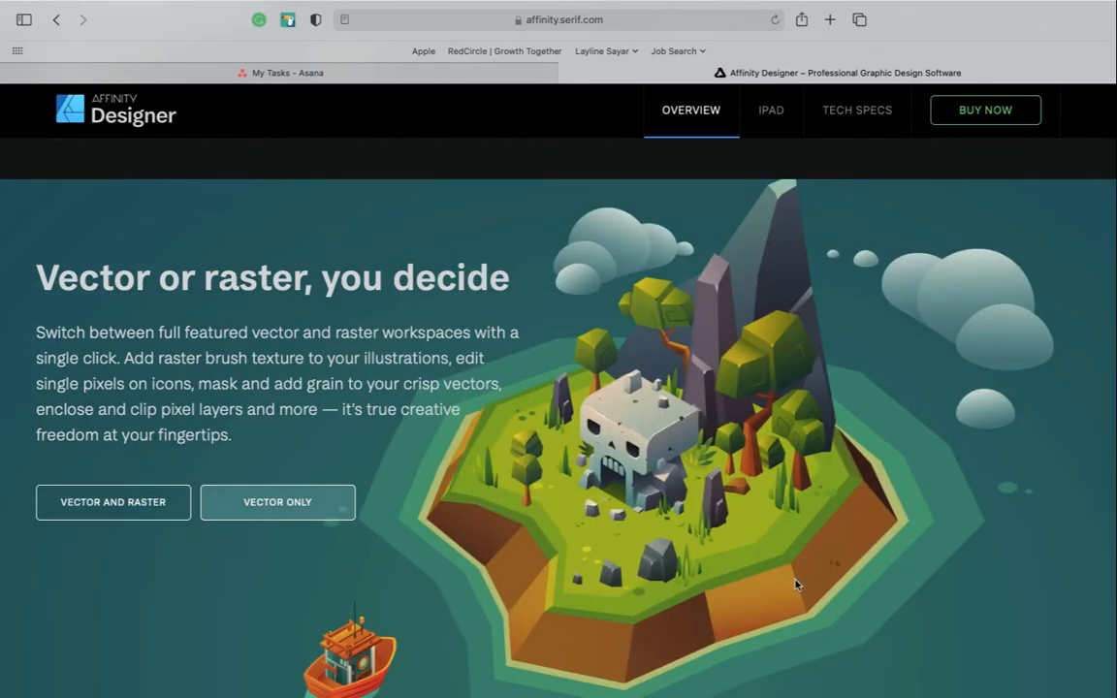
{"action": "scroll", "coordinate": [561, 470], "scroll_direction": "up", "scroll_amount": 10}
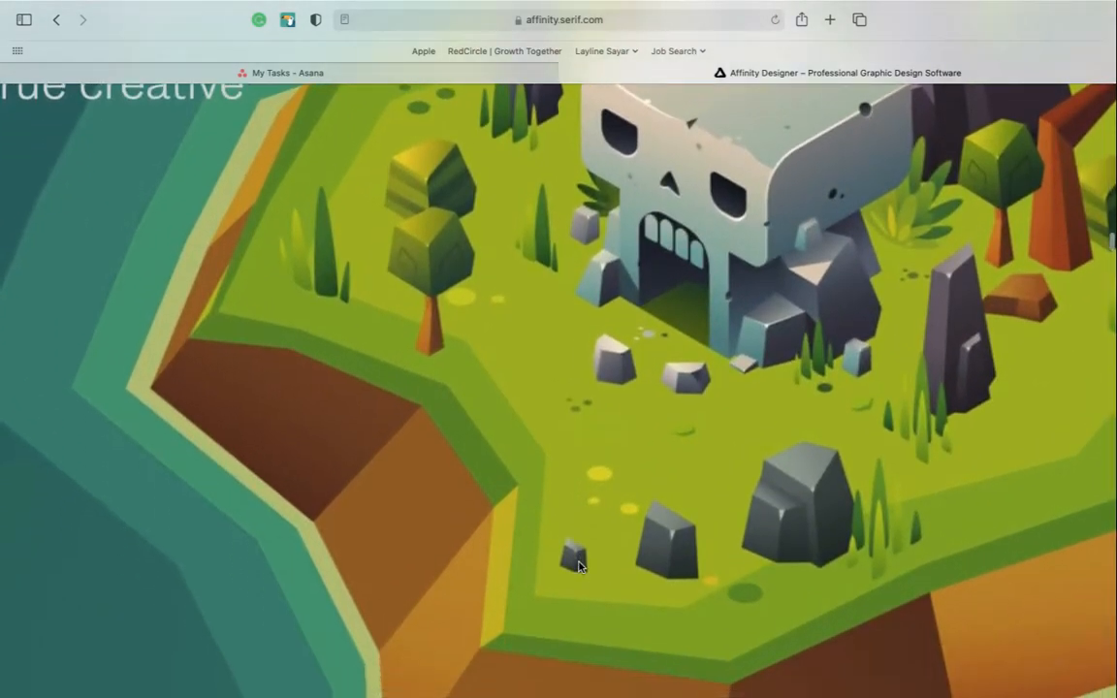
{"action": "scroll", "coordinate": [579, 567], "scroll_direction": "up", "scroll_amount": 10}
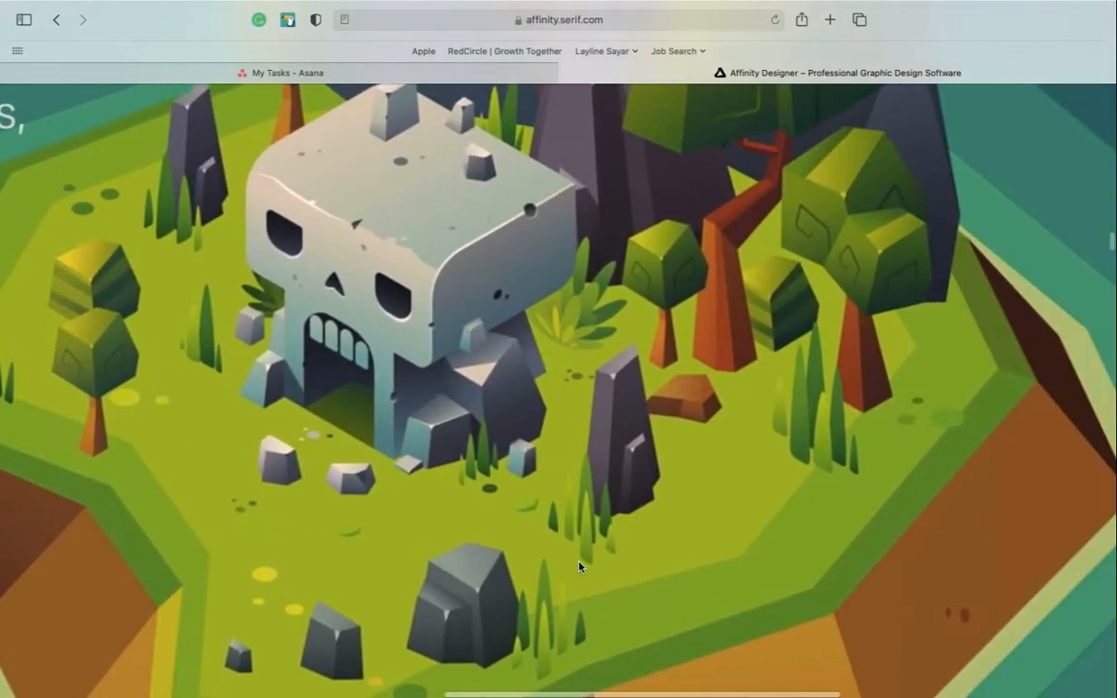
{"action": "scroll", "coordinate": [579, 567], "scroll_direction": "up", "scroll_amount": 5}
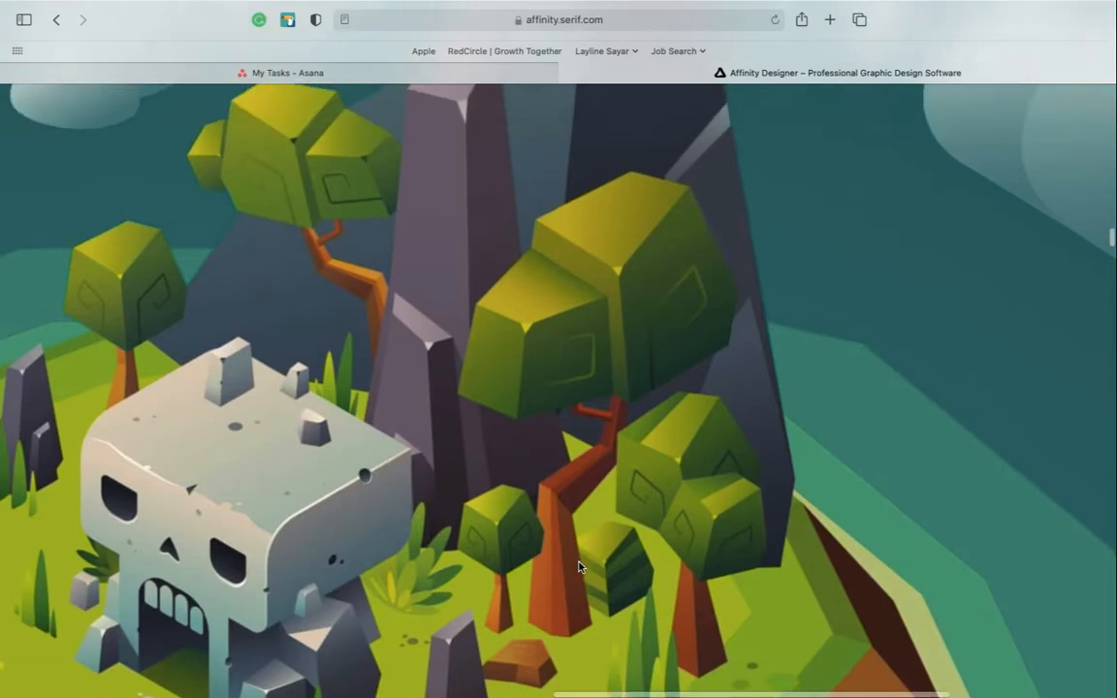
{"action": "scroll", "coordinate": [579, 563], "scroll_direction": "down", "scroll_amount": 10}
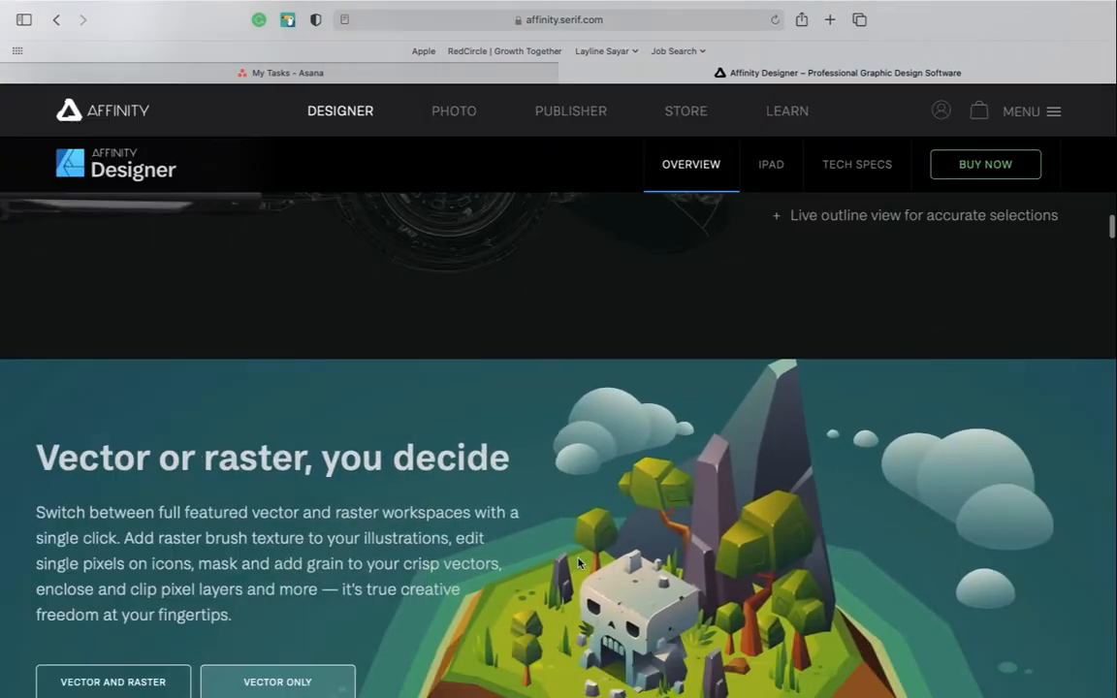
{"action": "scroll", "coordinate": [579, 562], "scroll_direction": "down", "scroll_amount": 3}
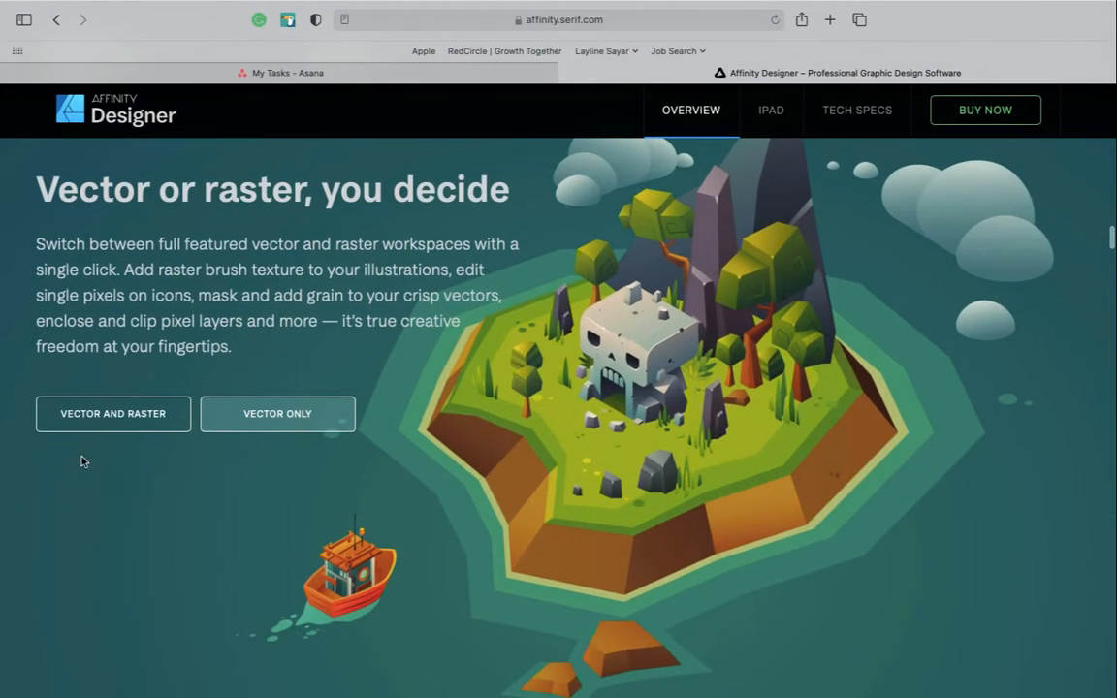
Show the island illustration with vector and raster combined and examine its brush textures and shadows up close.
{"action": "left_click", "coordinate": [118, 423]}
{"action": "scroll", "coordinate": [143, 487], "scroll_direction": "down", "scroll_amount": 1}
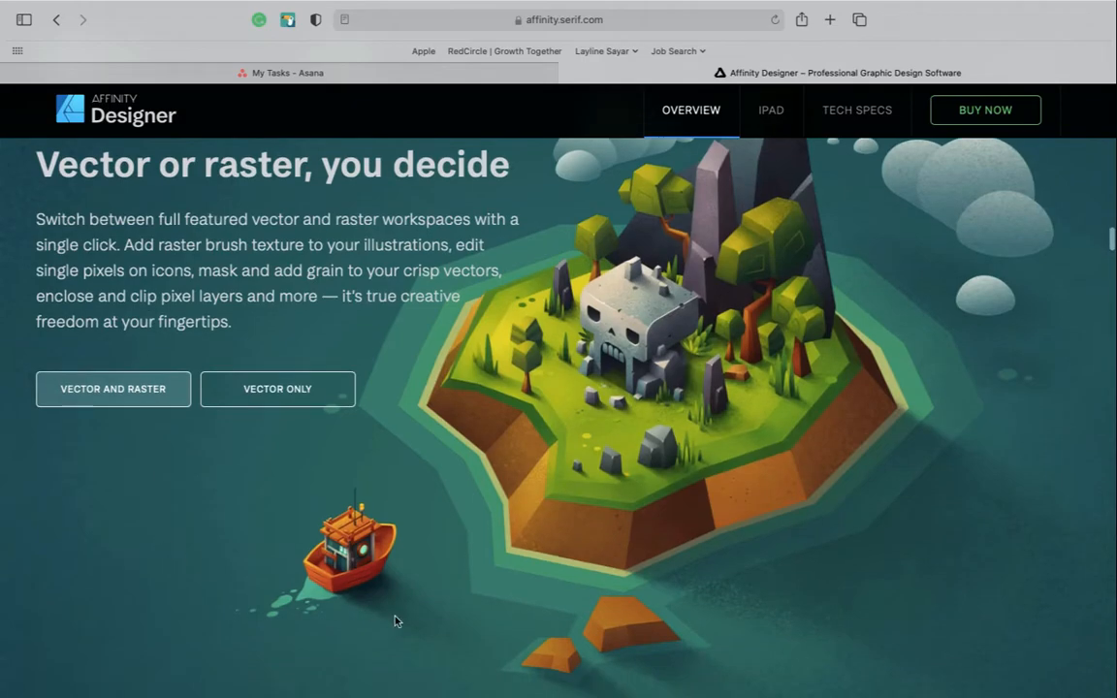
{"action": "scroll", "coordinate": [394, 622], "scroll_direction": "up", "scroll_amount": 5}
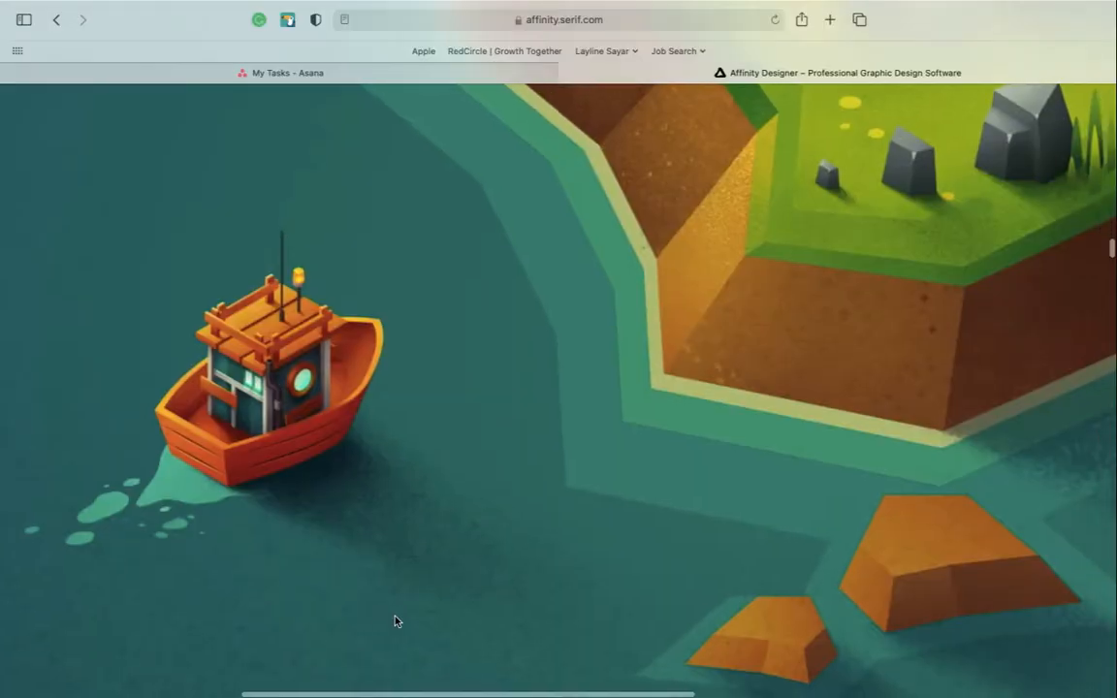
{"action": "scroll", "coordinate": [395, 622], "scroll_direction": "up", "scroll_amount": 3}
{"action": "scroll", "coordinate": [395, 622], "scroll_direction": "right", "scroll_amount": 3}
{"action": "scroll", "coordinate": [395, 622], "scroll_direction": "up", "scroll_amount": 8}
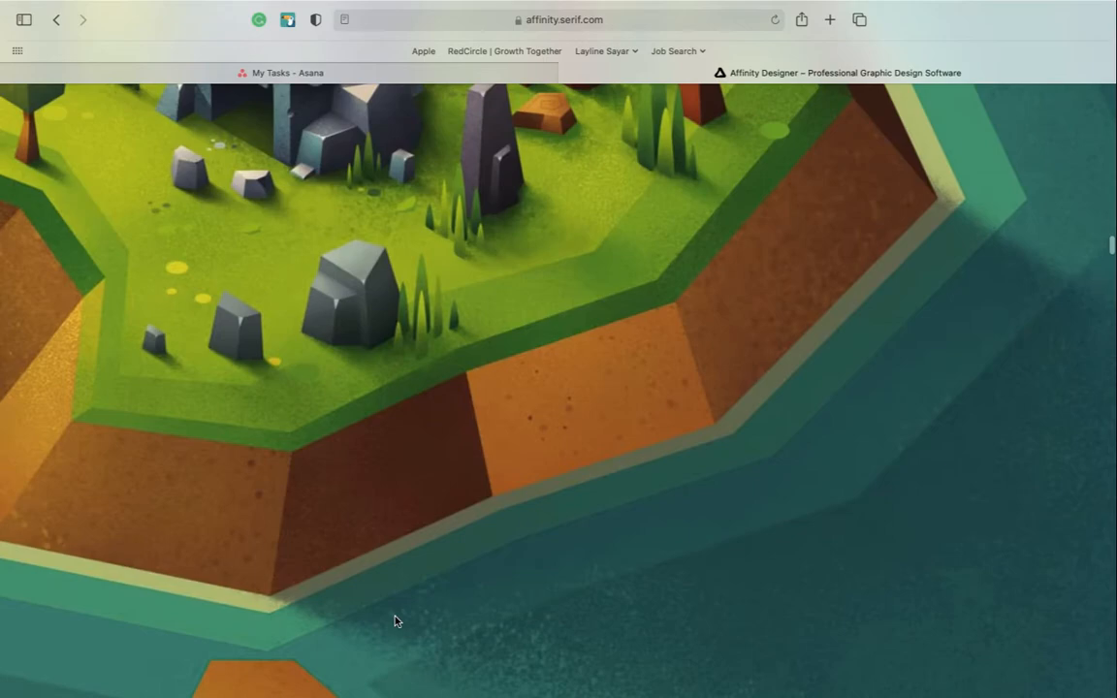
{"action": "scroll", "coordinate": [394, 622], "scroll_direction": "down", "scroll_amount": 8}
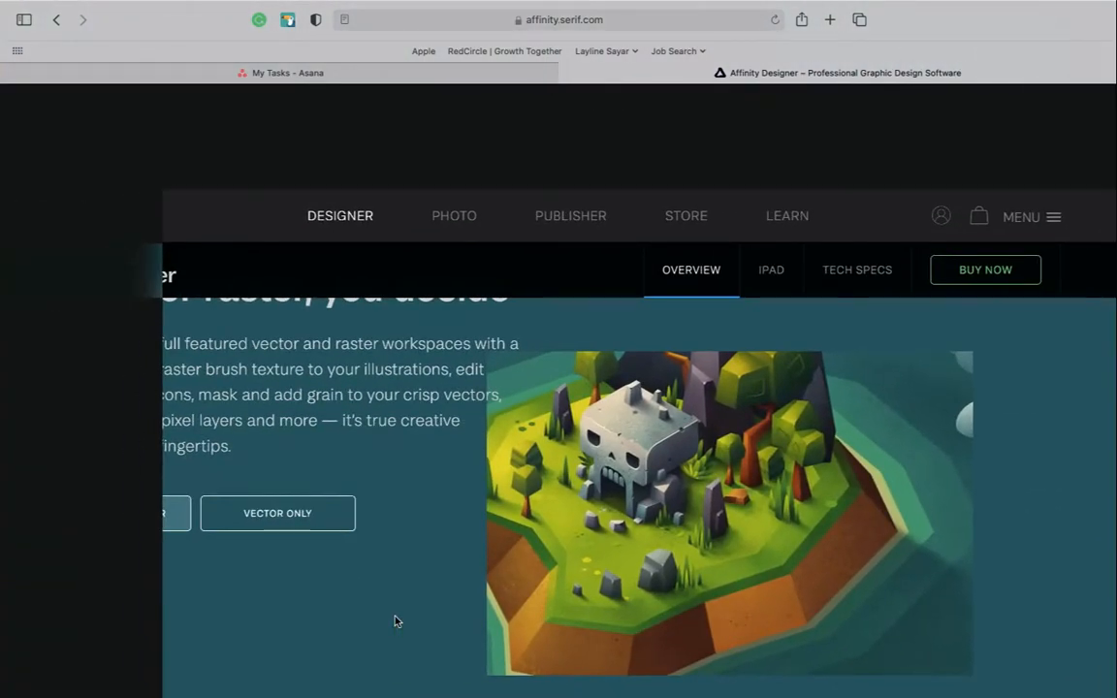
{"action": "scroll", "coordinate": [395, 621], "scroll_direction": "down", "scroll_amount": 2}
{"action": "scroll", "coordinate": [395, 621], "scroll_direction": "up", "scroll_amount": 3}
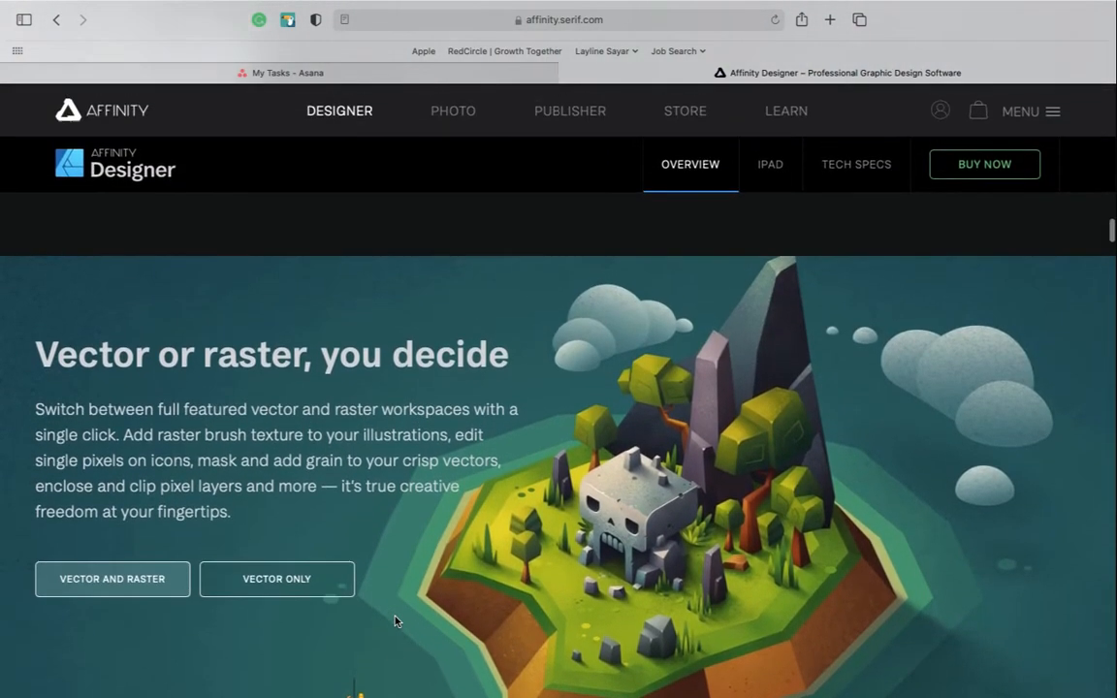
{"action": "scroll", "coordinate": [395, 622], "scroll_direction": "down", "scroll_amount": 2}
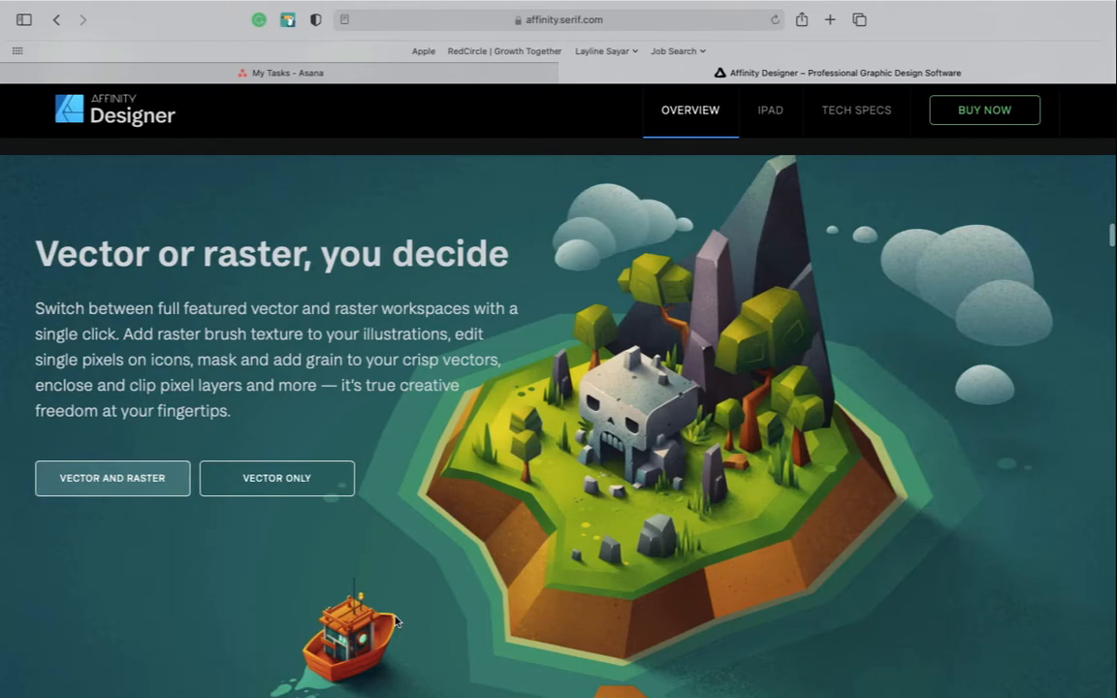
Search the web for "affinity designer crack window".
{"action": "key", "text": "super+l"}
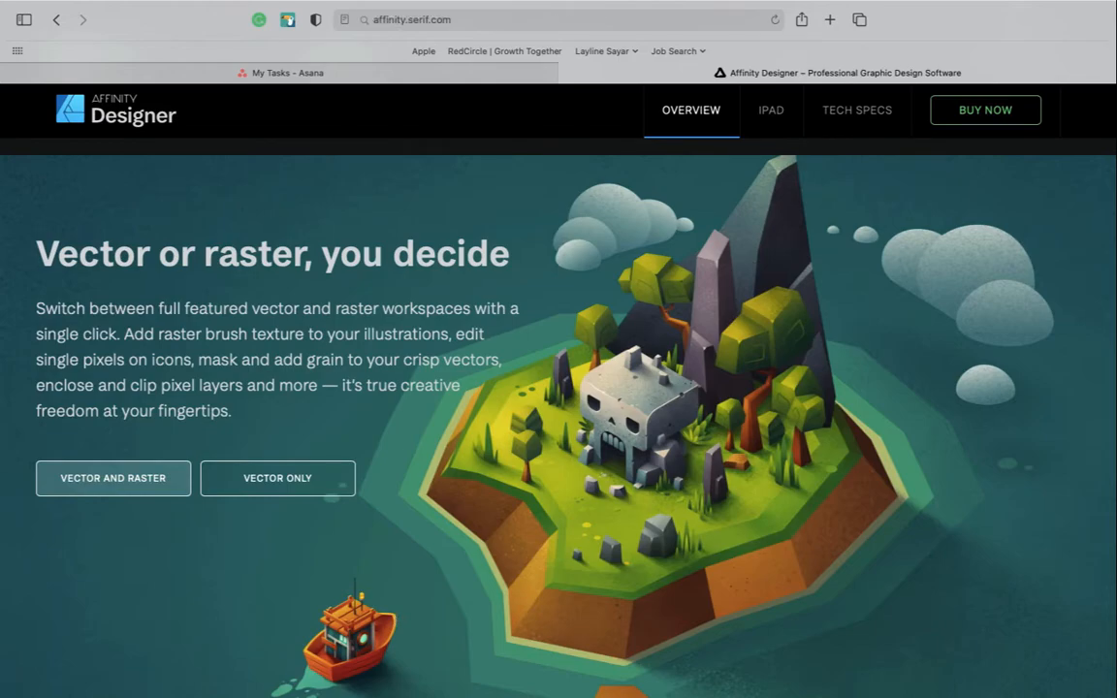
{"action": "type", "text": "affinity designer fo"}
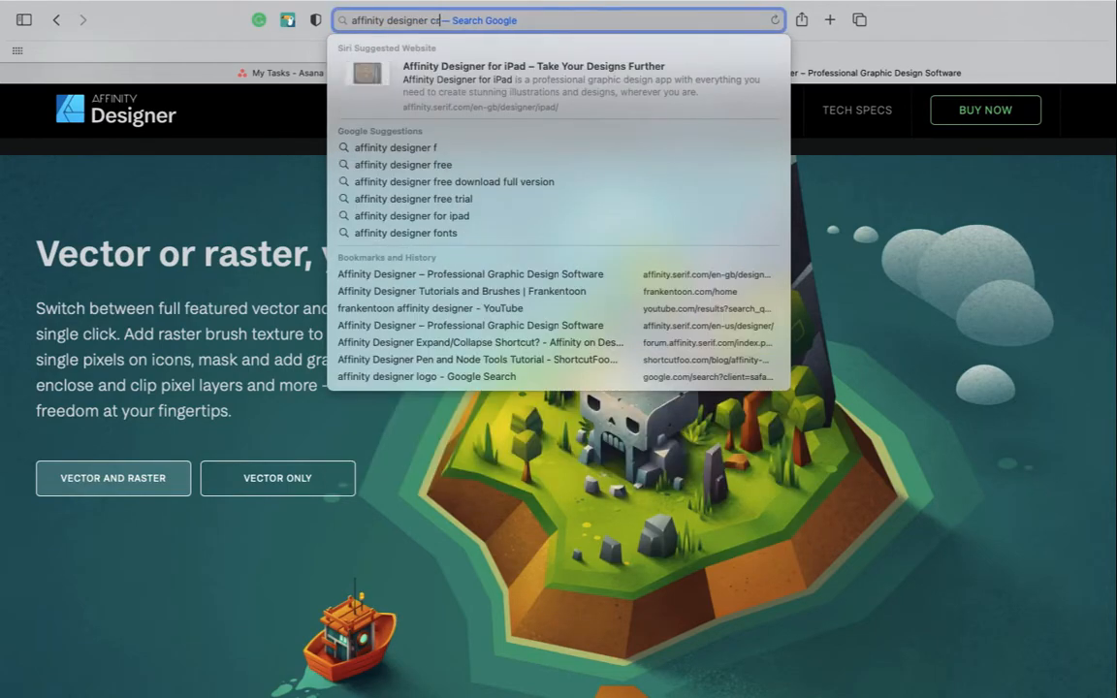
{"action": "key", "text": "BackSpace"}
{"action": "type", "text": "crack window"}
{"action": "key", "text": "Return"}
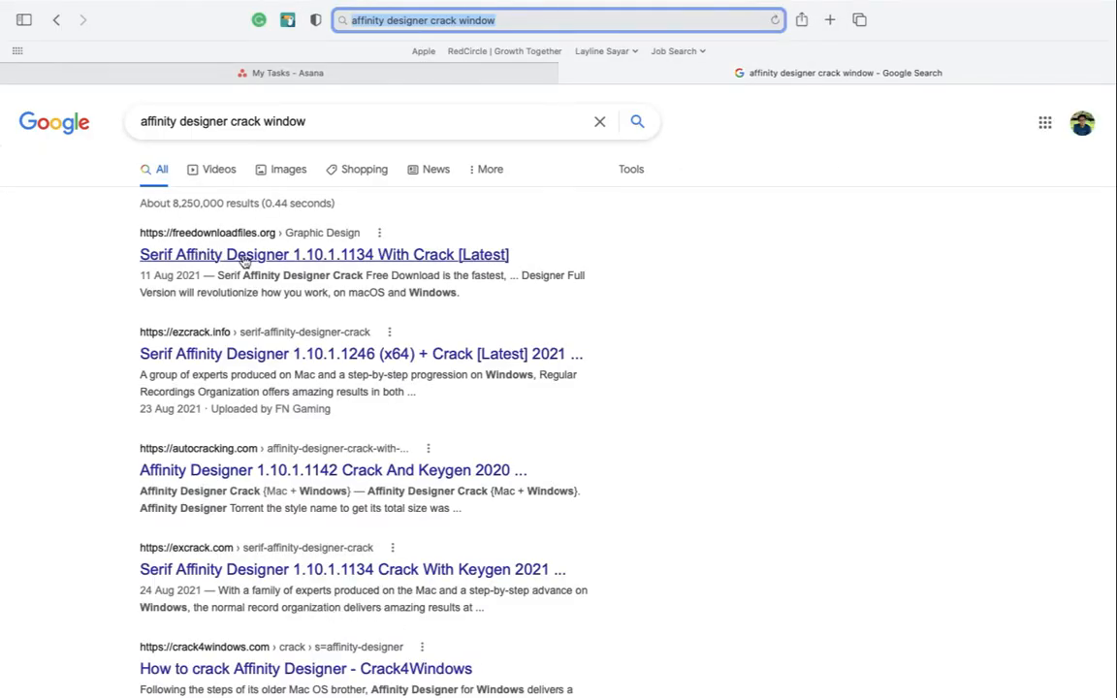
Read through the freedownloadfiles.org search result in a separate tab, down to its installation notes, and close it.
{"action": "left_click", "coordinate": [230, 257], "text": "super"}
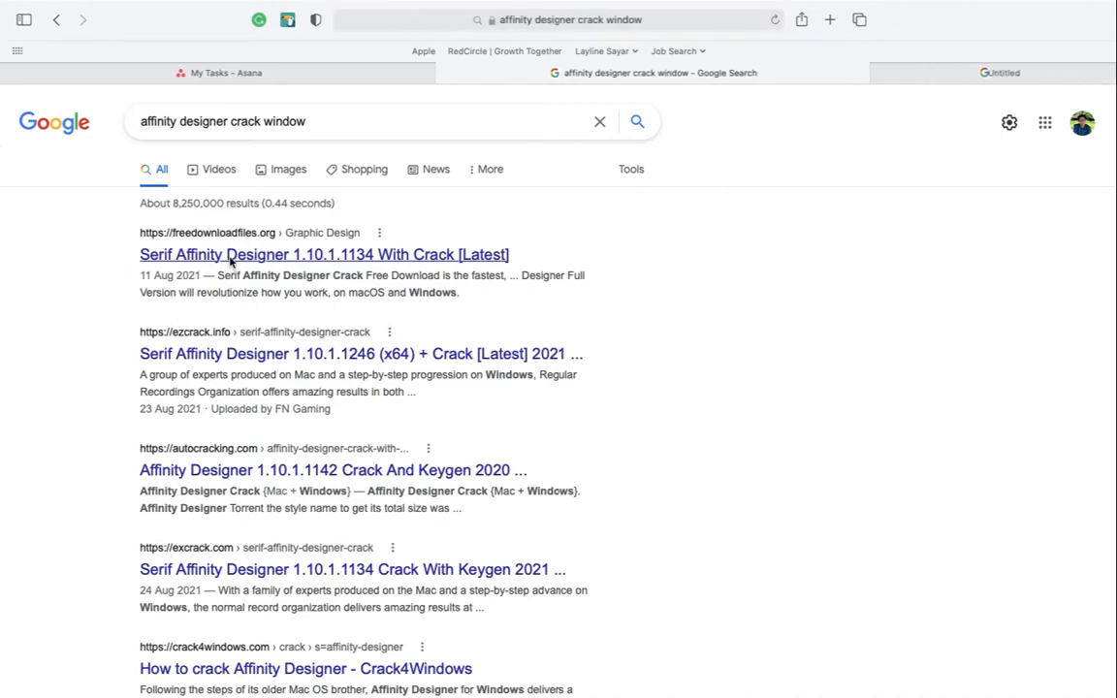
{"action": "left_click", "coordinate": [783, 75]}
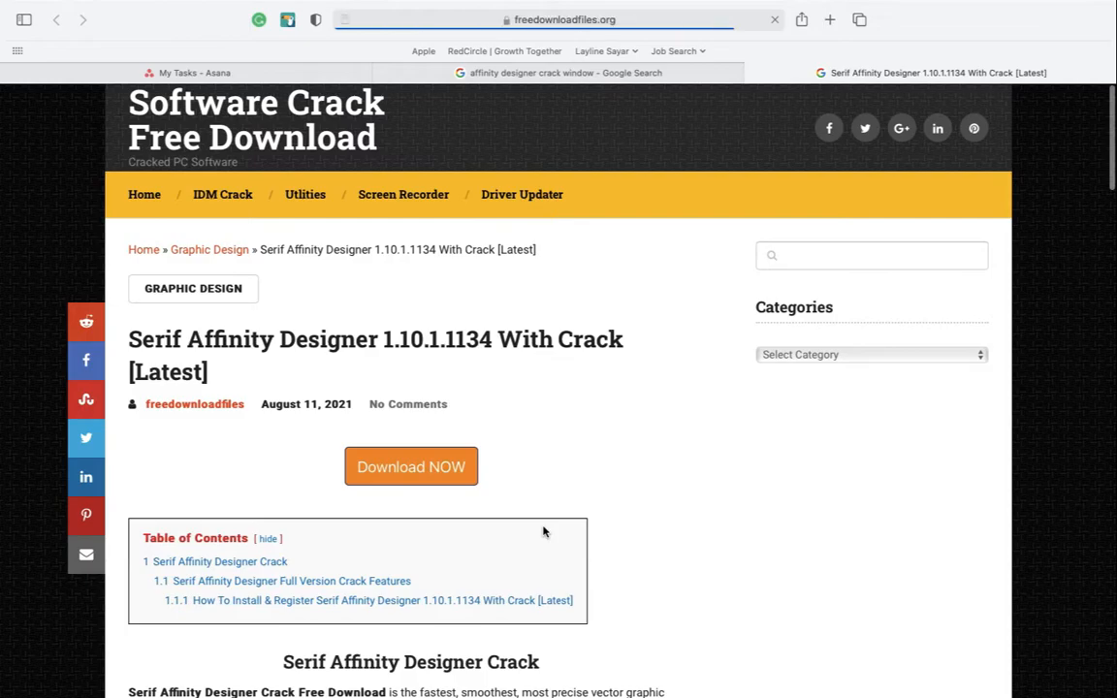
{"action": "scroll", "coordinate": [364, 357], "scroll_direction": "down", "scroll_amount": 2}
{"action": "left_click_drag", "start_coordinate": [269, 292], "coordinate": [347, 292]}
{"action": "scroll", "coordinate": [260, 575], "scroll_direction": "down", "scroll_amount": 20}
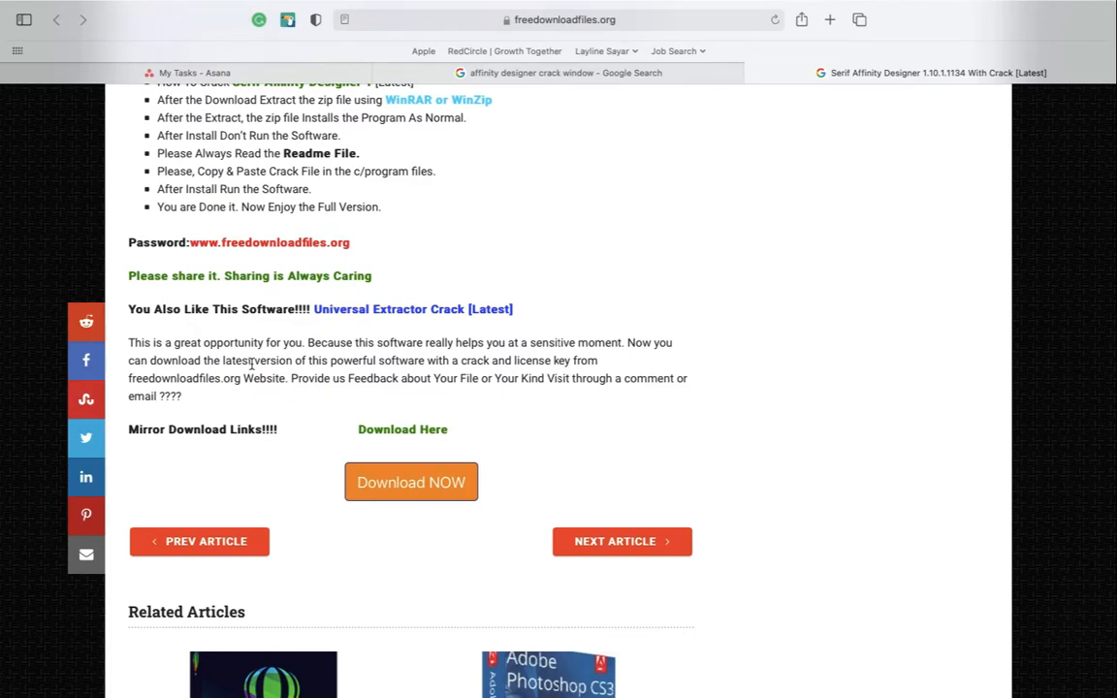
{"action": "key", "text": "super+w"}
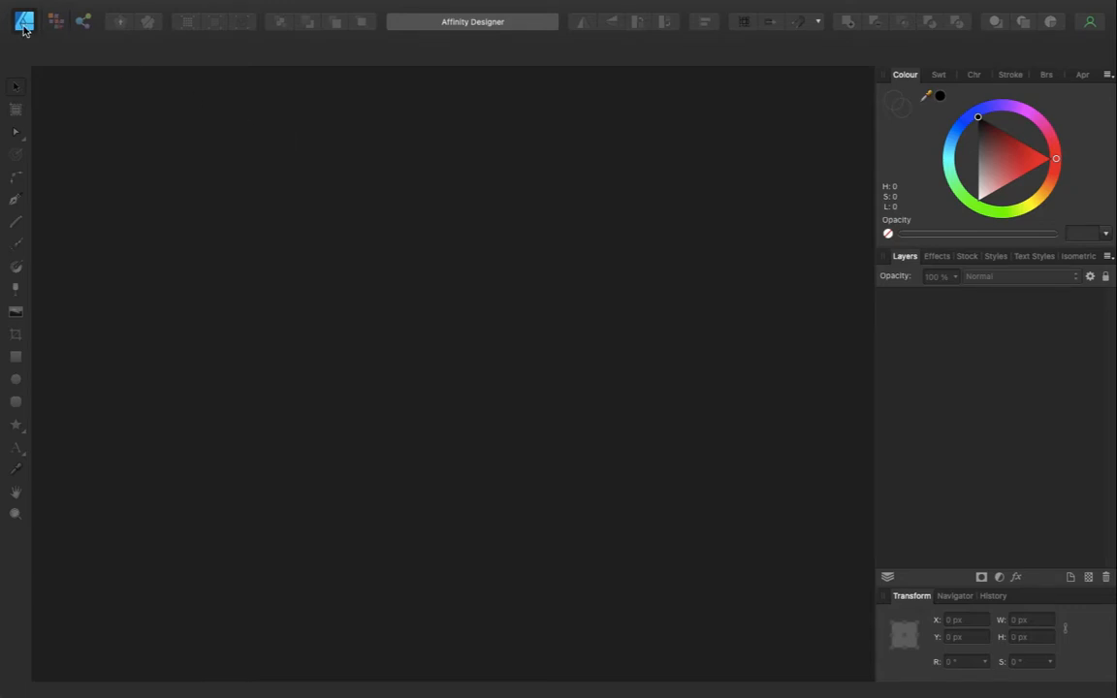
In Affinity Designer, view the Pixel and Export Persona workspaces and return to the Designer Persona.
{"action": "left_click", "coordinate": [54, 23]}
{"action": "left_click", "coordinate": [82, 22]}
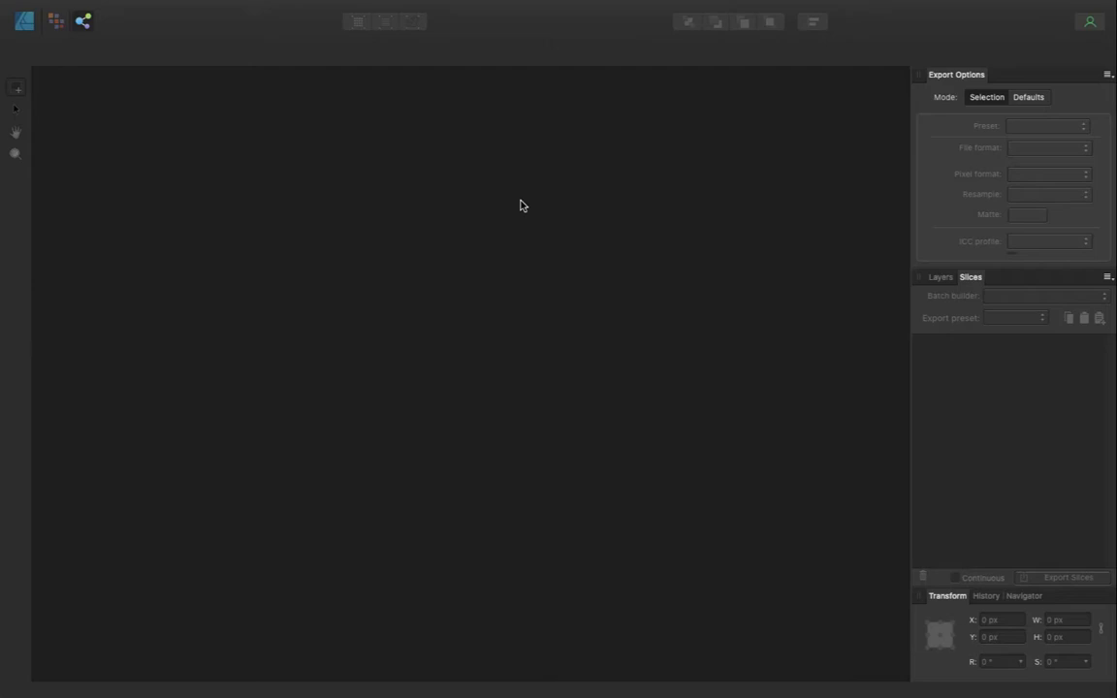
{"action": "left_click", "coordinate": [57, 28]}
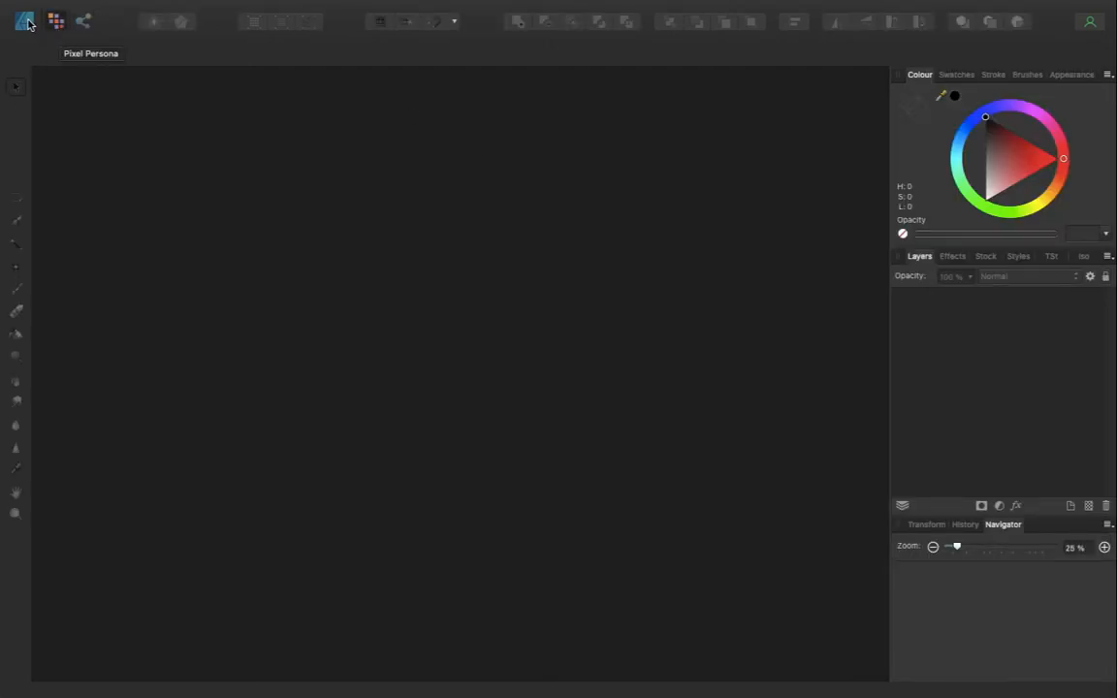
{"action": "left_click", "coordinate": [25, 21]}
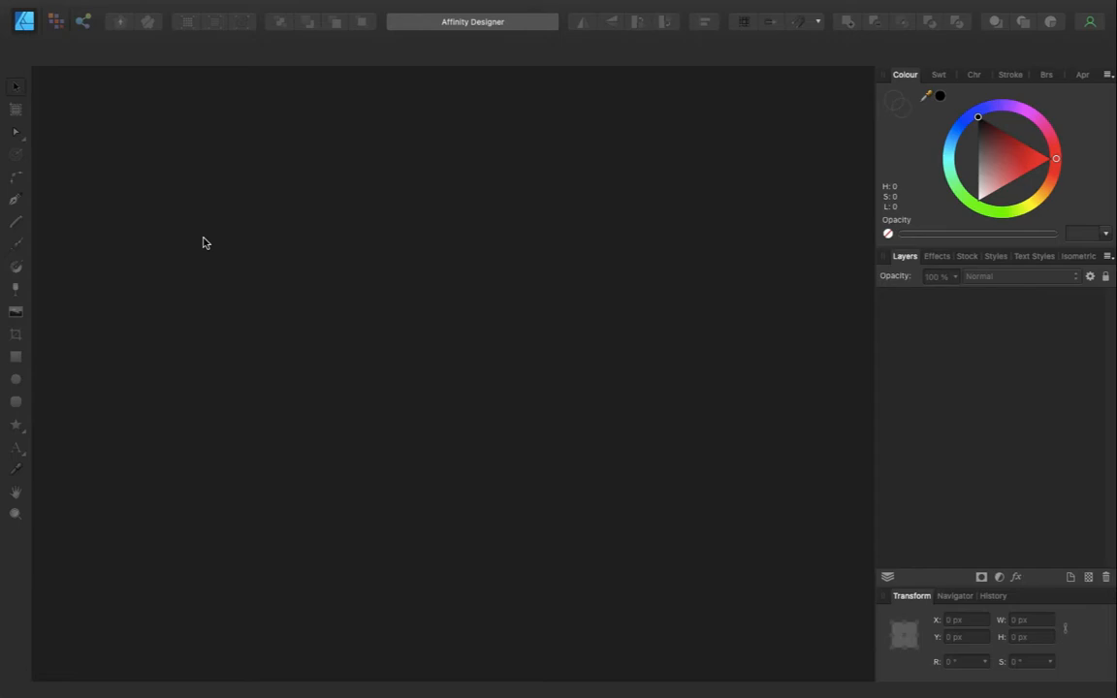
Start a new document and choose the HD+ web preset, 1600 x 900 px.
{"action": "key", "text": "super+n"}
{"action": "scroll", "coordinate": [275, 386], "scroll_direction": "down", "scroll_amount": 2}
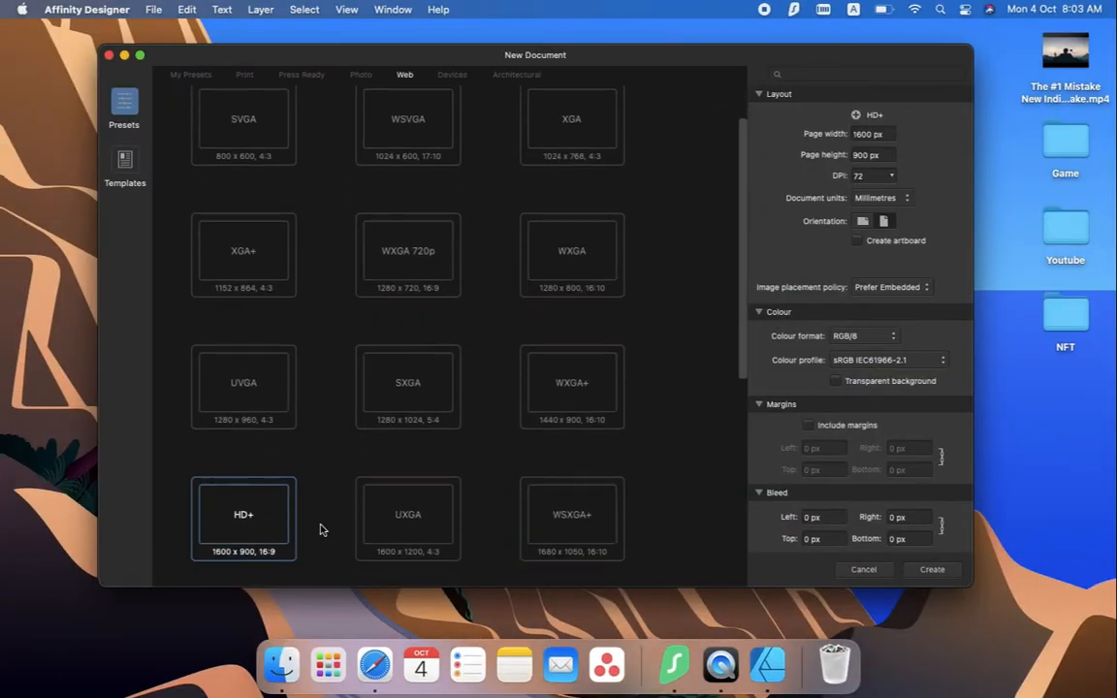
{"action": "double_click", "coordinate": [252, 516]}
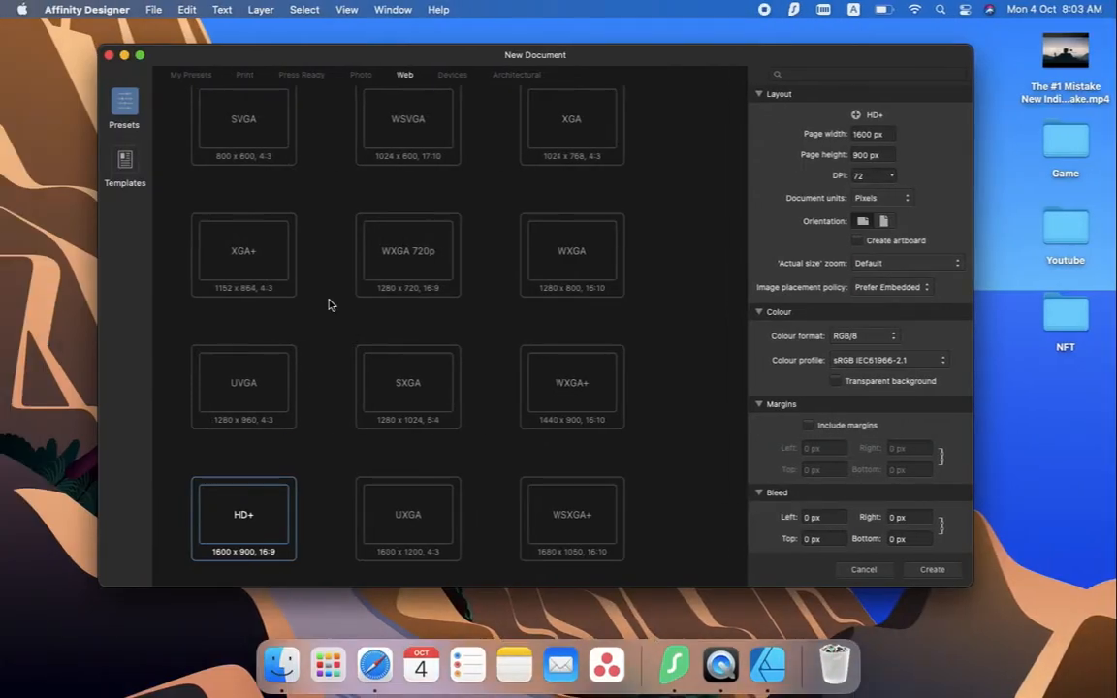
{"action": "scroll", "coordinate": [328, 304], "scroll_direction": "up", "scroll_amount": 2}
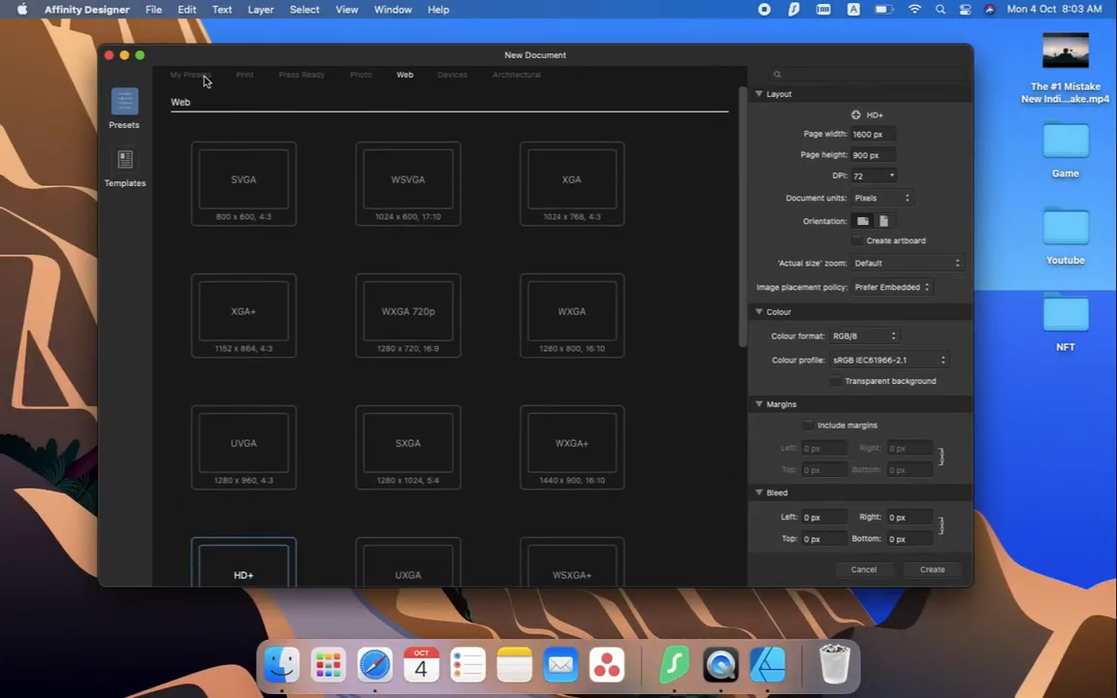
Compare the SVGA, WSVGA and WXGA 720p web presets and select HD+ again.
{"action": "left_click", "coordinate": [234, 196]}
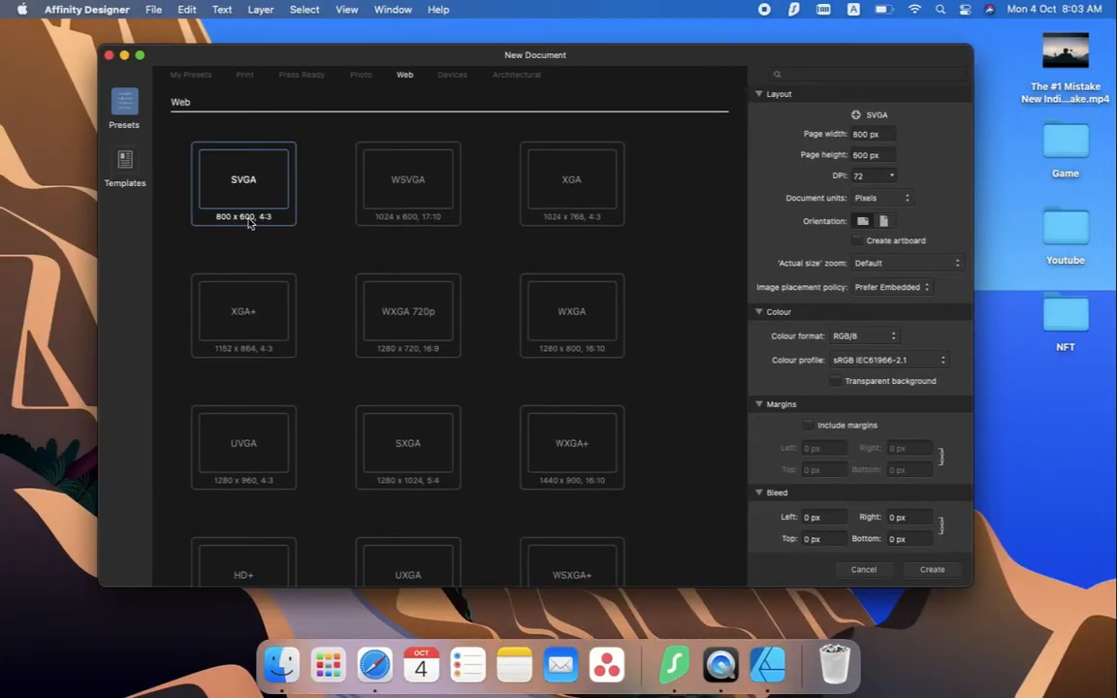
{"action": "left_click", "coordinate": [410, 221]}
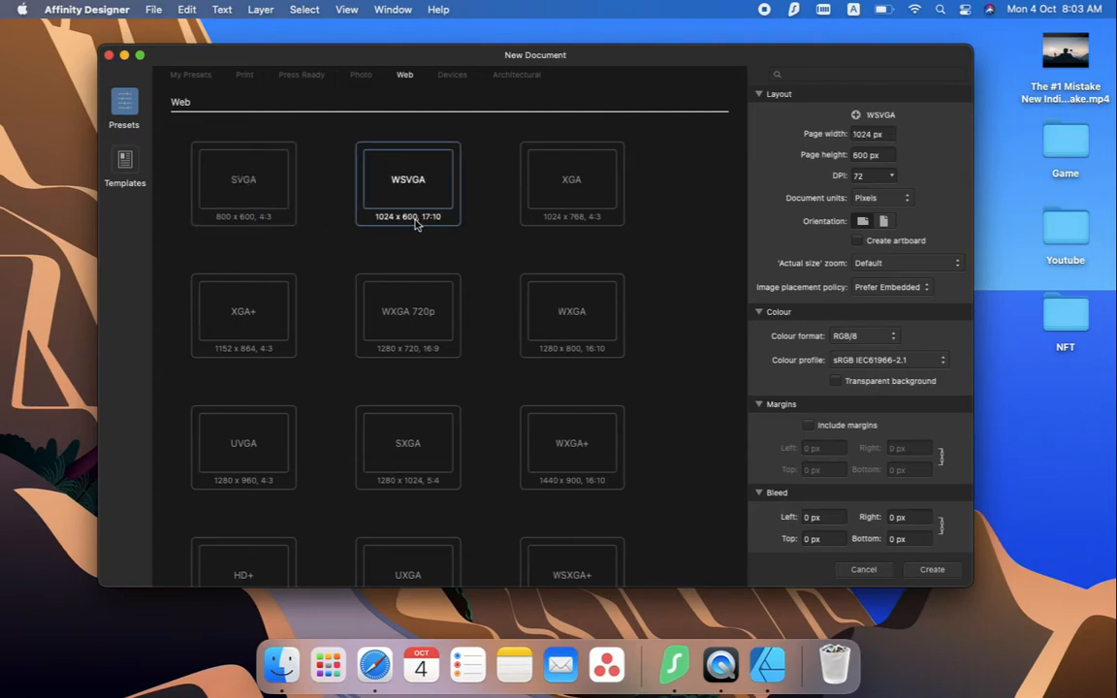
{"action": "left_click", "coordinate": [412, 298]}
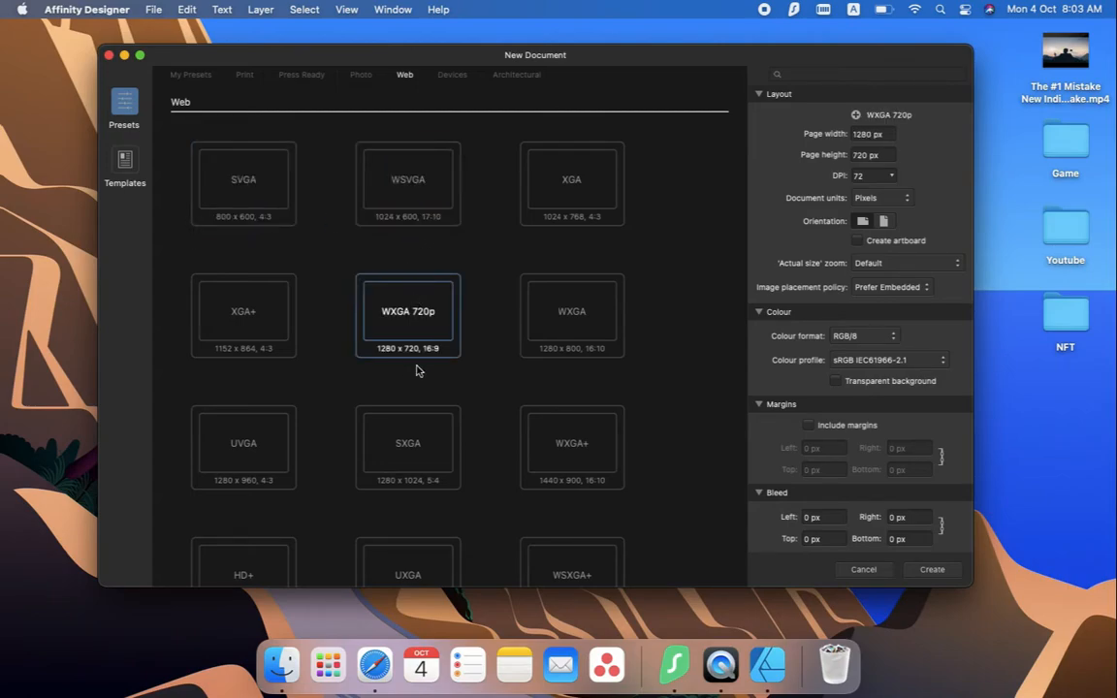
{"action": "scroll", "coordinate": [388, 369], "scroll_direction": "down", "scroll_amount": 3}
{"action": "left_click", "coordinate": [257, 514]}
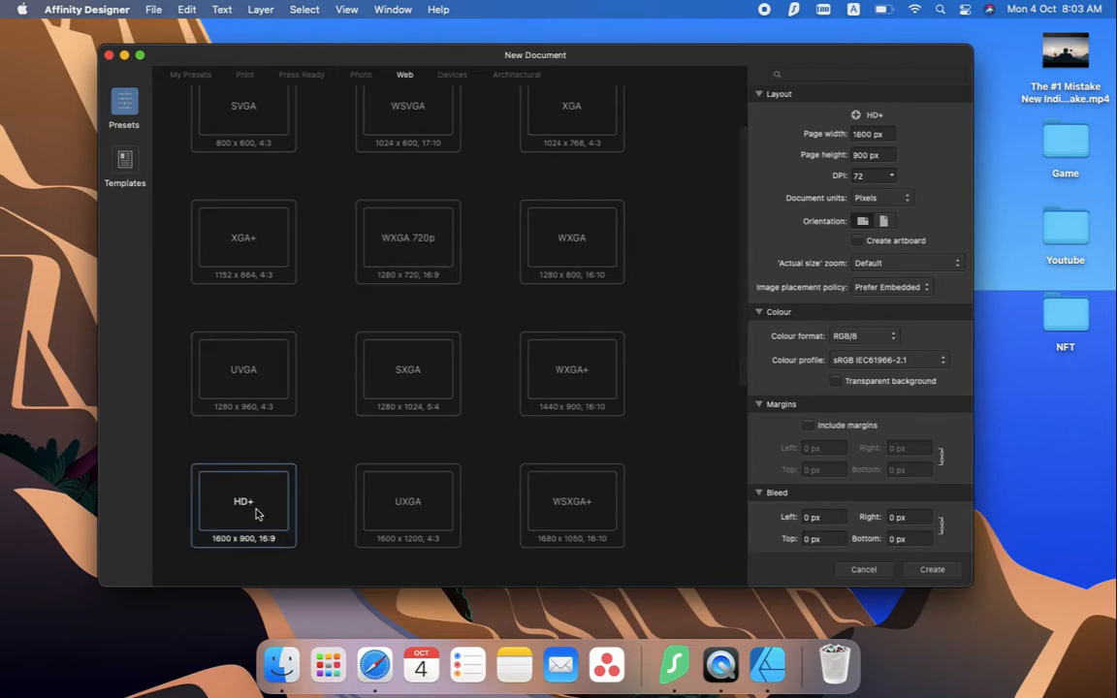
{"action": "scroll", "coordinate": [383, 218], "scroll_direction": "up", "scroll_amount": 3}
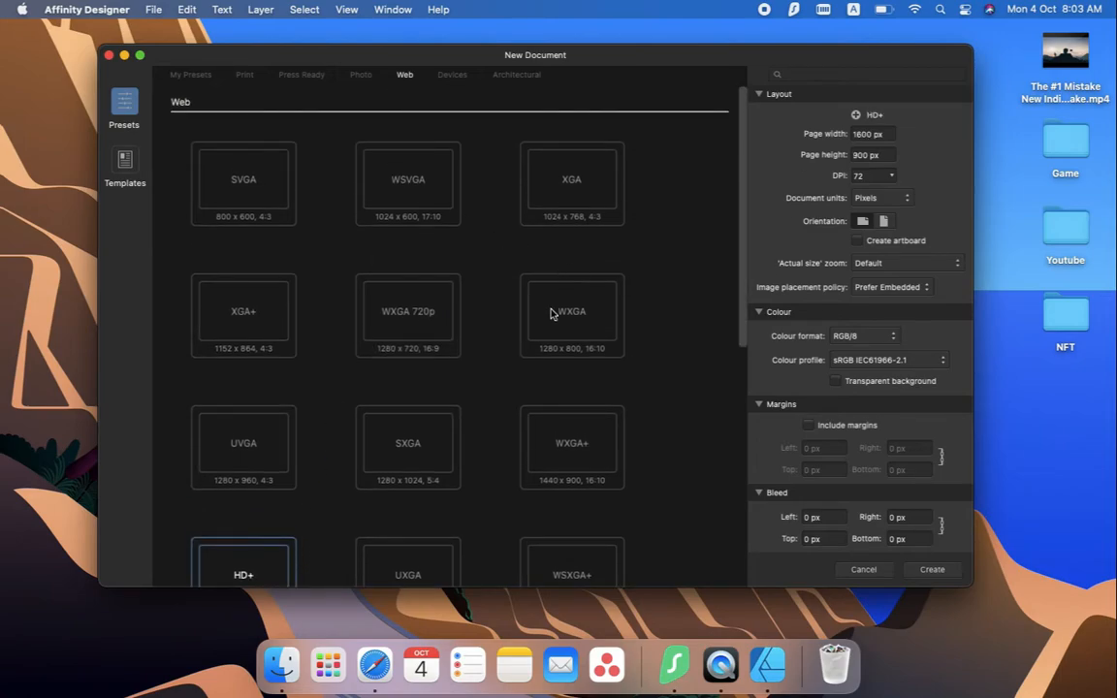
Look through the Photo, Press Ready and Print presets, checking the settings of the press-ready A4 and A3 pages.
{"action": "left_click", "coordinate": [355, 75]}
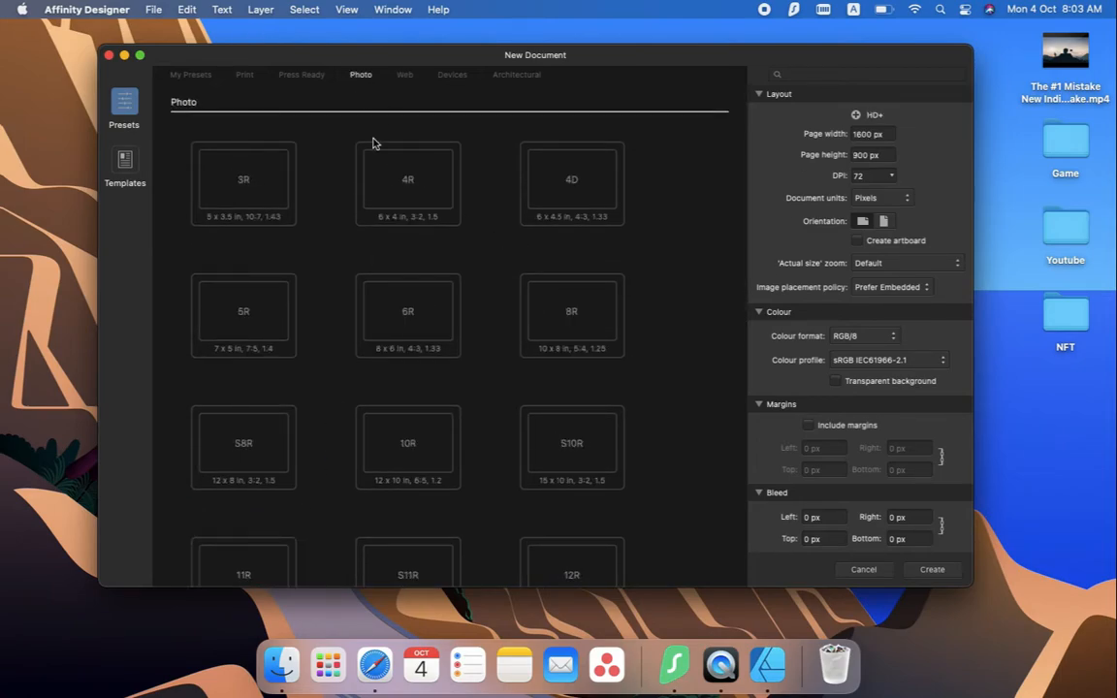
{"action": "scroll", "coordinate": [319, 434], "scroll_direction": "down", "scroll_amount": 5}
{"action": "scroll", "coordinate": [319, 433], "scroll_direction": "up", "scroll_amount": 5}
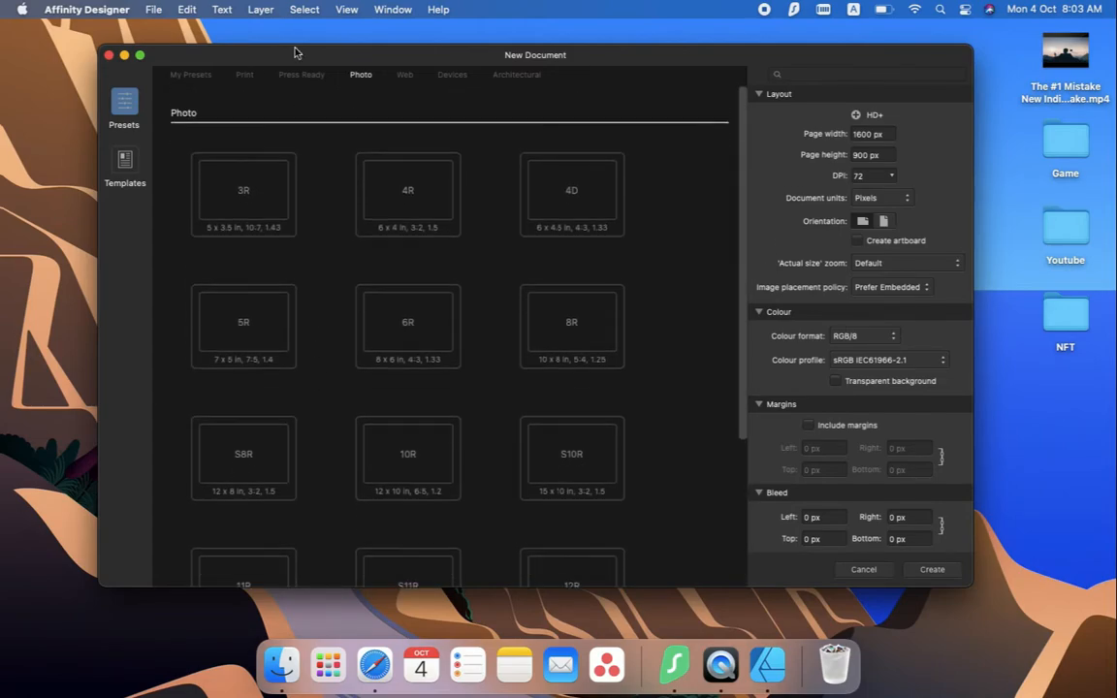
{"action": "left_click", "coordinate": [302, 76]}
{"action": "left_click", "coordinate": [213, 342]}
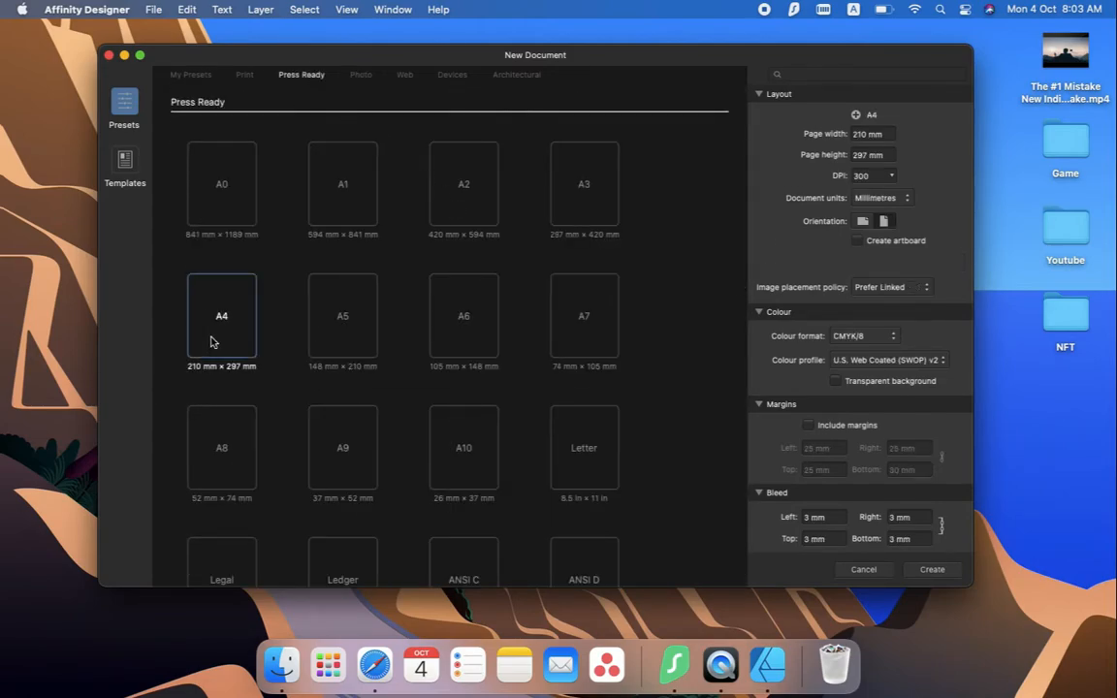
{"action": "left_click", "coordinate": [587, 184]}
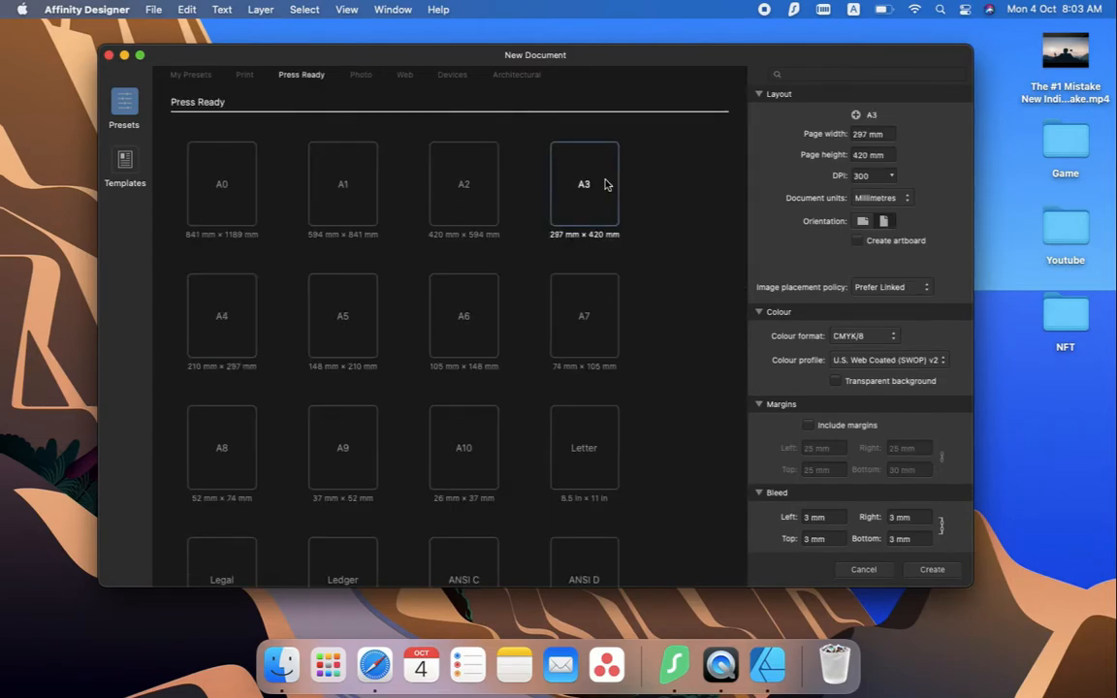
{"action": "left_click", "coordinate": [247, 76]}
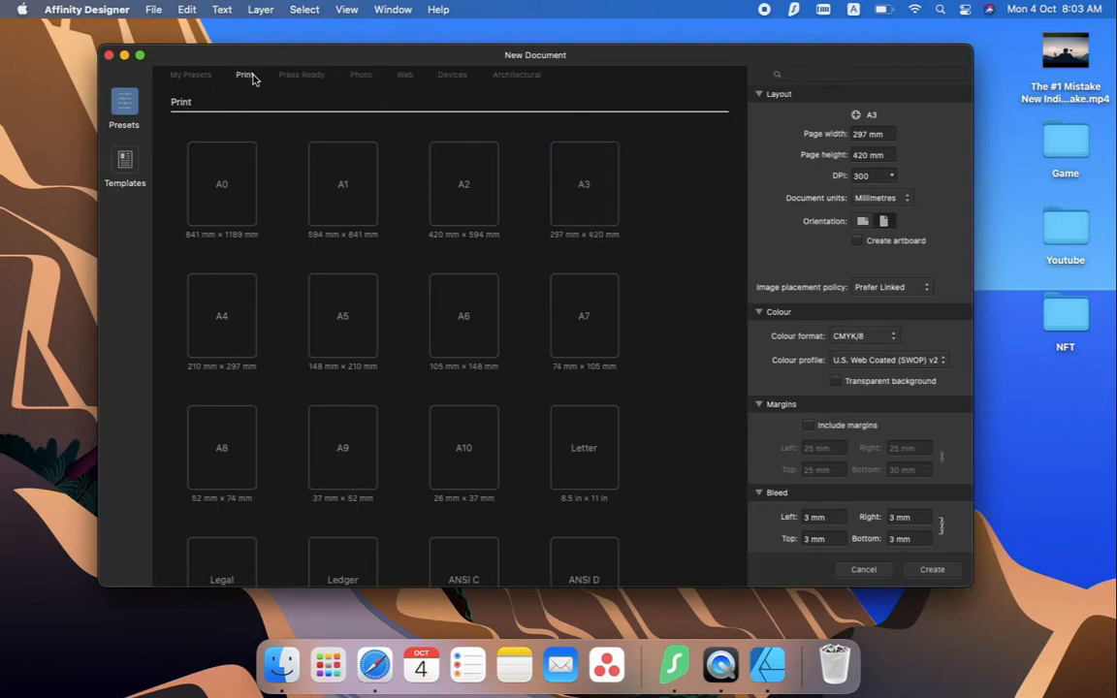
Look through the Devices presets, check the Kindle Fire HD 8.9 settings, and close the preset window.
{"action": "left_click", "coordinate": [452, 75]}
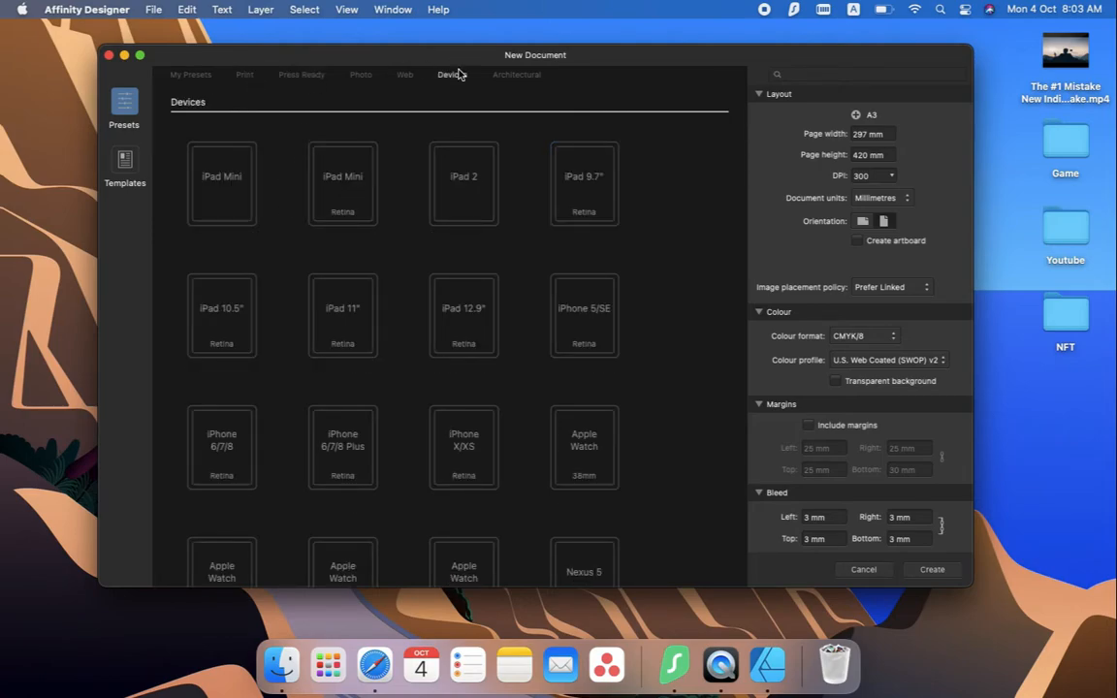
{"action": "scroll", "coordinate": [664, 441], "scroll_direction": "down", "scroll_amount": 5}
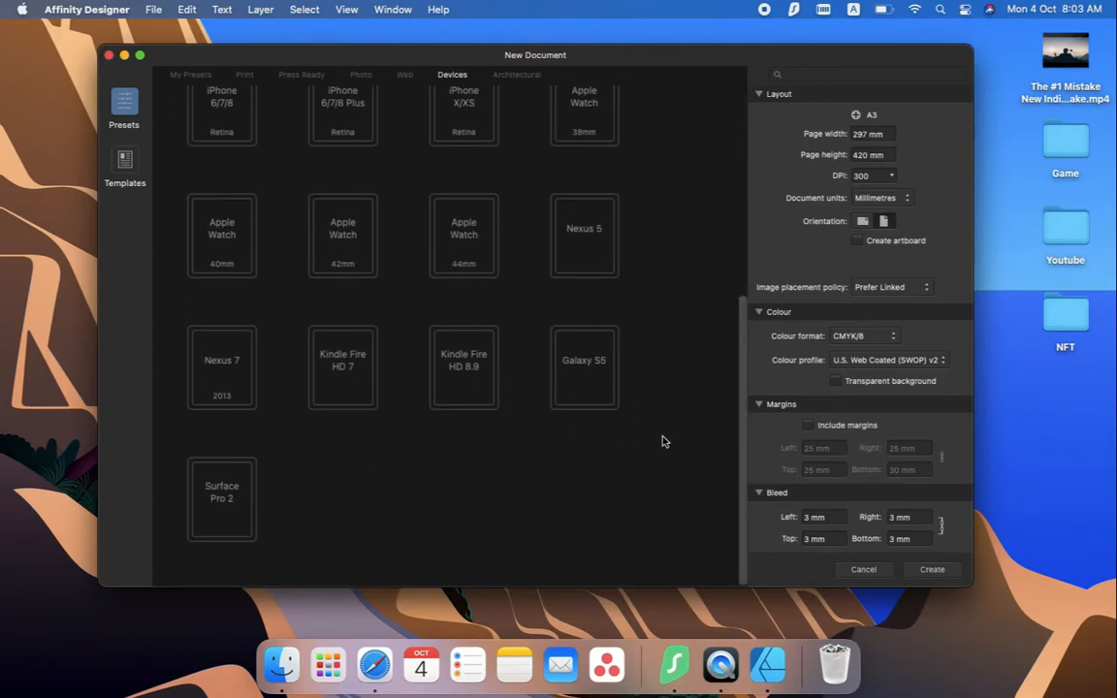
{"action": "left_click", "coordinate": [473, 406]}
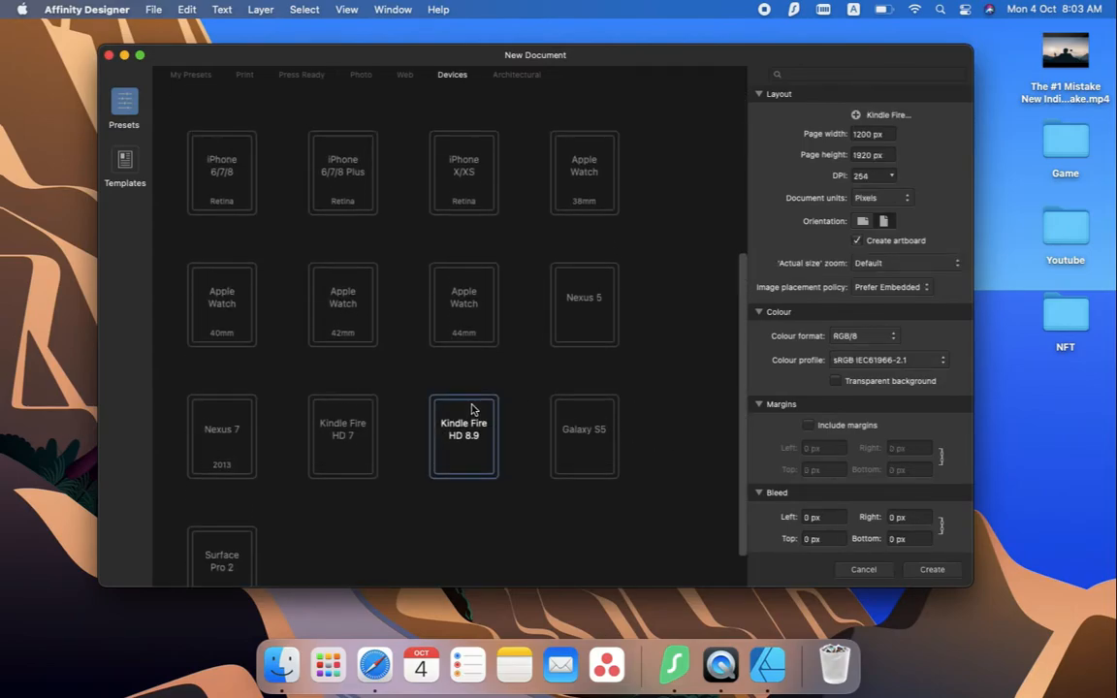
{"action": "left_click", "coordinate": [862, 570]}
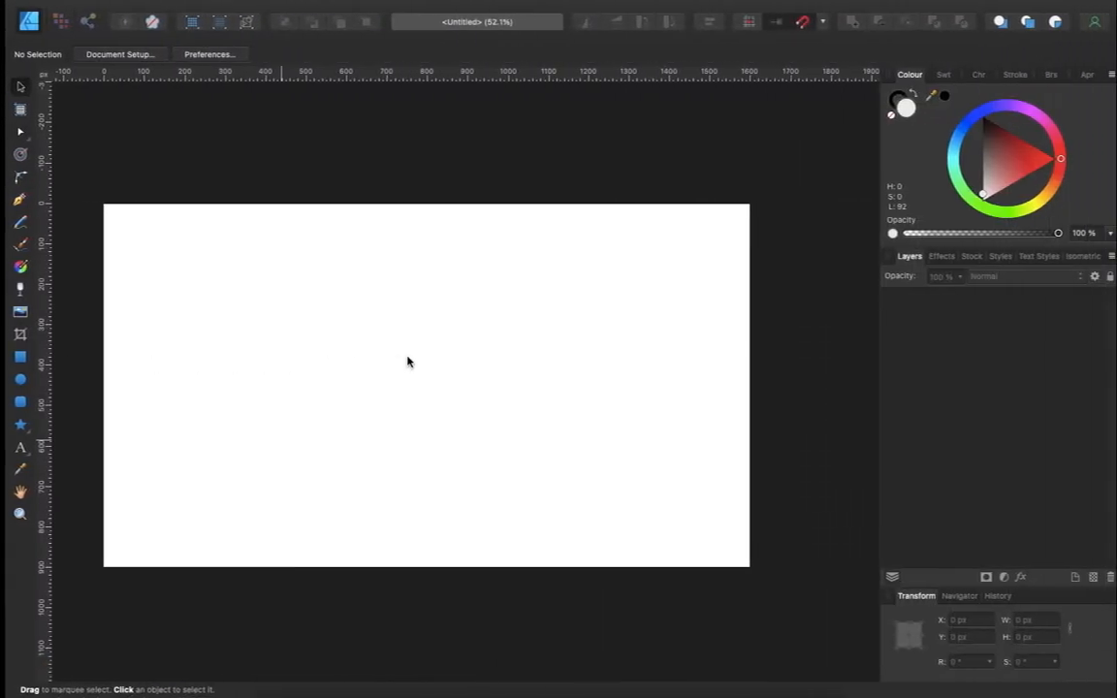
Add the art text "Wireframe Design" in Arial at about 76.5 pt in the upper-left part of the page.
{"action": "left_click_drag", "start_coordinate": [107, 206], "coordinate": [738, 554]}
{"action": "scroll", "coordinate": [738, 543], "scroll_direction": "left", "scroll_amount": 3}
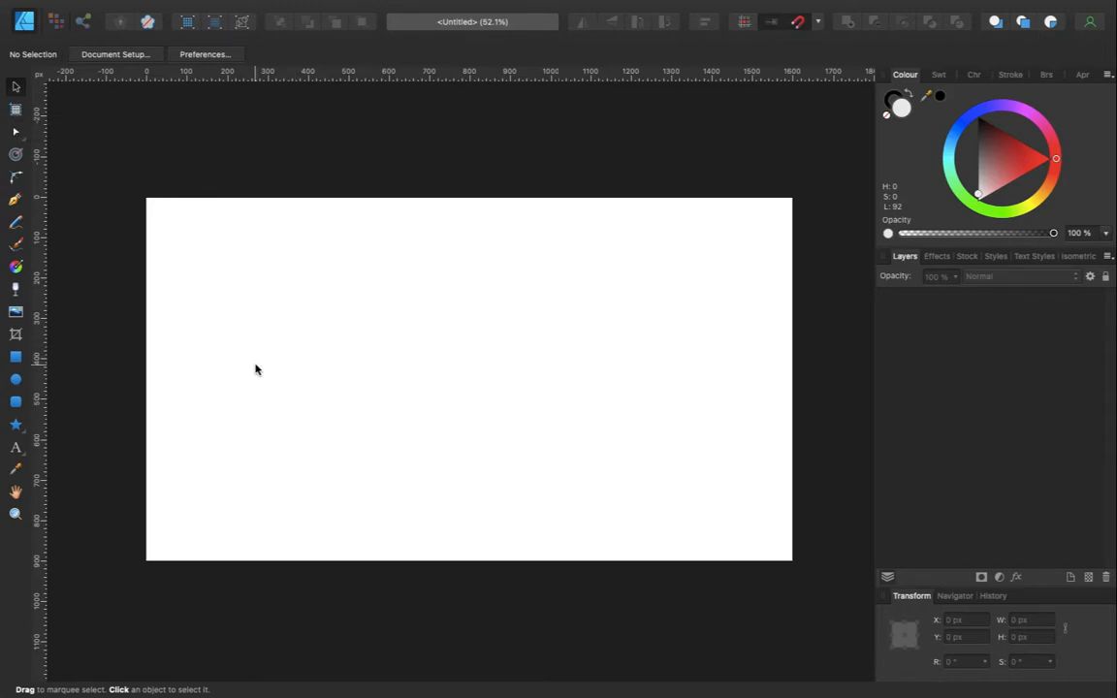
{"action": "key", "text": "t"}
{"action": "left_click_drag", "start_coordinate": [210, 281], "coordinate": [257, 307]}
{"action": "type", "text": "Wir"}
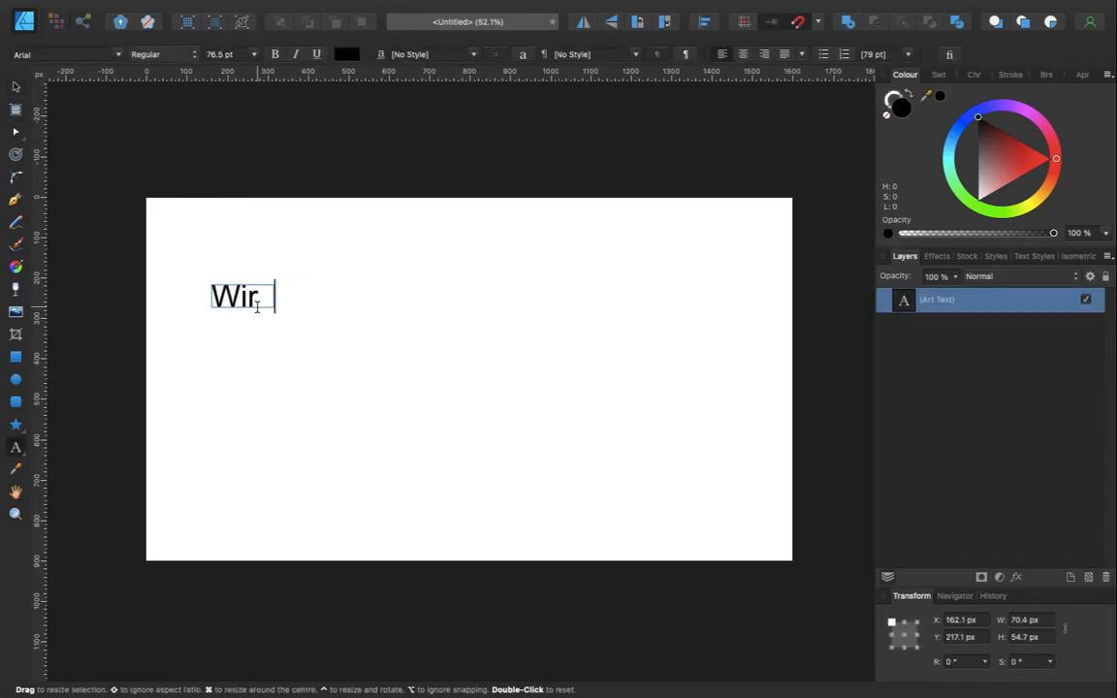
{"action": "type", "text": "eframe Designe"}
{"action": "key", "text": "BackSpace"}
{"action": "key", "text": "Escape"}
Move the "Wireframe Design" text to the exact centre of the page and deselect it.
{"action": "key", "text": "v"}
{"action": "left_click", "coordinate": [275, 317]}
{"action": "left_click_drag", "start_coordinate": [272, 301], "coordinate": [411, 387]}
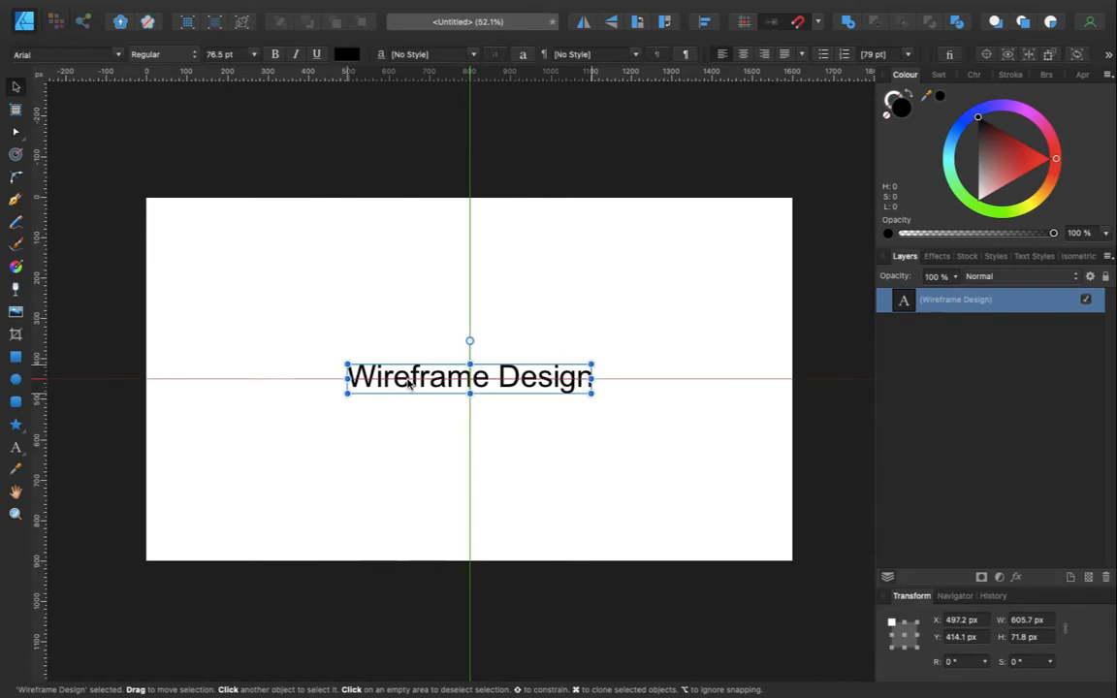
{"action": "left_click", "coordinate": [324, 284]}
{"action": "scroll", "coordinate": [324, 285], "scroll_direction": "down", "scroll_amount": 3}
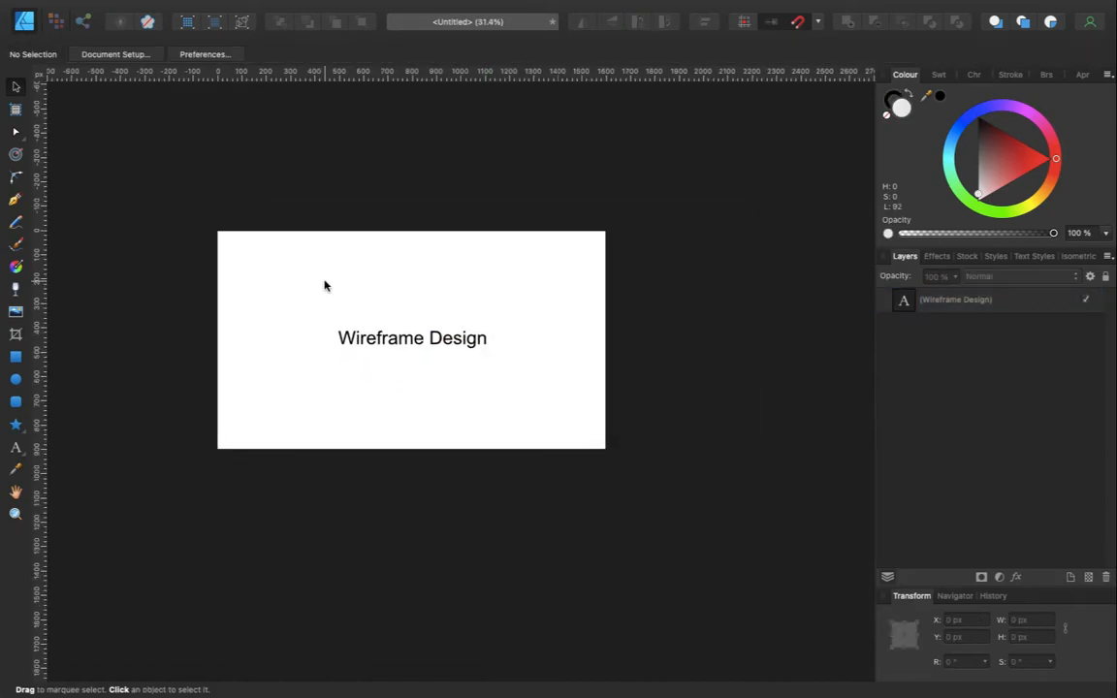
Draw an artboard matching the 1600 x 900 px page and rename it Wireframe.
{"action": "left_click", "coordinate": [15, 112]}
{"action": "left_click_drag", "start_coordinate": [218, 231], "coordinate": [606, 449]}
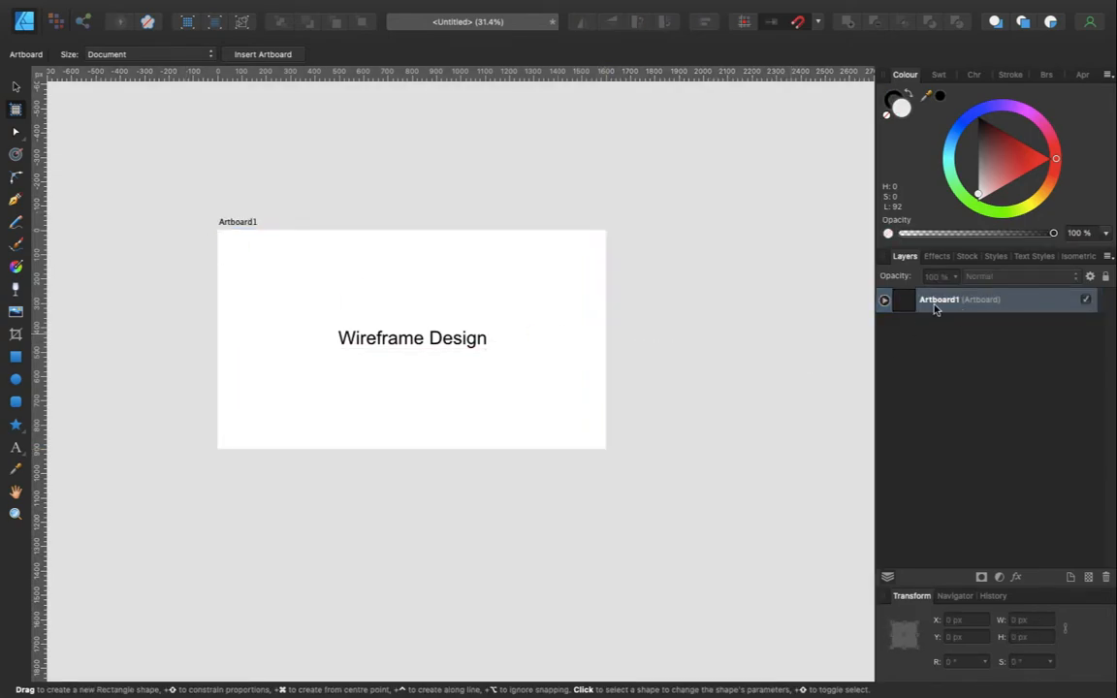
{"action": "double_click", "coordinate": [988, 306]}
{"action": "type", "text": "Sir"}
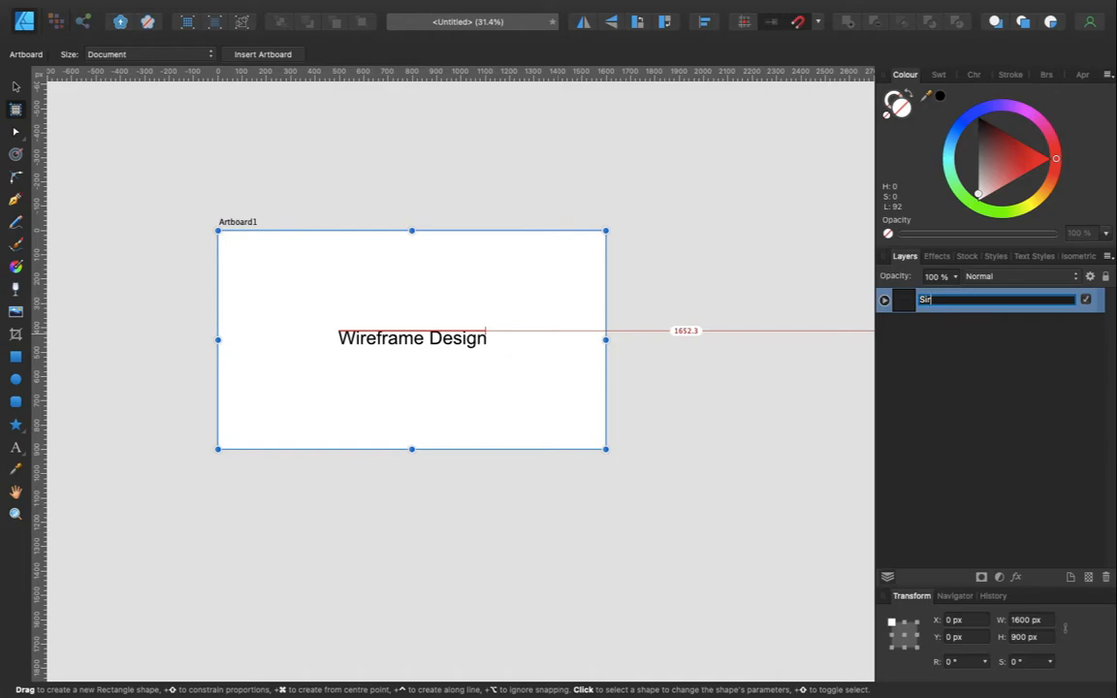
{"action": "key", "text": "BackSpace"}
{"action": "key", "text": "BackSpace"}
{"action": "type", "text": "W"}
{"action": "key", "text": "Return"}
Draw a second 1600 x 900 px artboard over the first one and rename it Low-fi (01).
{"action": "left_click_drag", "start_coordinate": [221, 232], "coordinate": [659, 454]}
{"action": "key", "text": "v"}
{"action": "left_click", "coordinate": [793, 342]}
{"action": "double_click", "coordinate": [952, 300]}
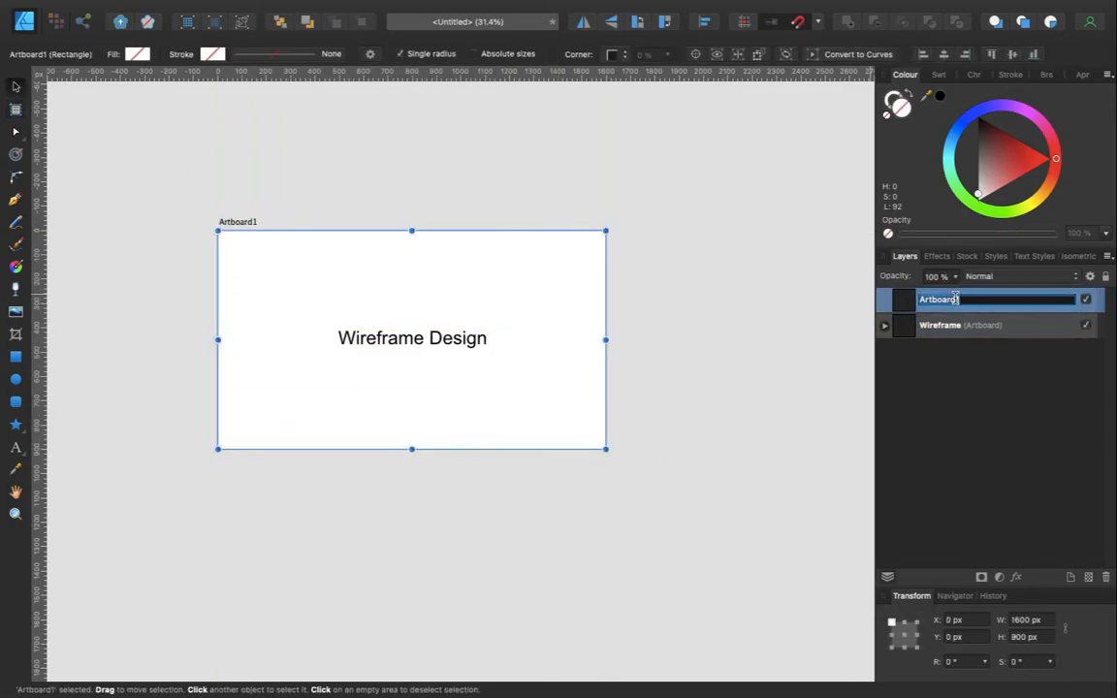
{"action": "type", "text": "Low-fi (01)"}
{"action": "key", "text": "Return"}
Place the Low-fi (01) artboard beside Wireframe at X about 1807 px and stretch it downward to about 4900 px high.
{"action": "left_click_drag", "start_coordinate": [321, 257], "coordinate": [760, 257]}
{"action": "scroll", "coordinate": [759, 257], "scroll_direction": "right", "scroll_amount": 5}
{"action": "scroll", "coordinate": [724, 274], "scroll_direction": "down", "scroll_amount": 3}
{"action": "scroll", "coordinate": [673, 302], "scroll_direction": "down", "scroll_amount": 5}
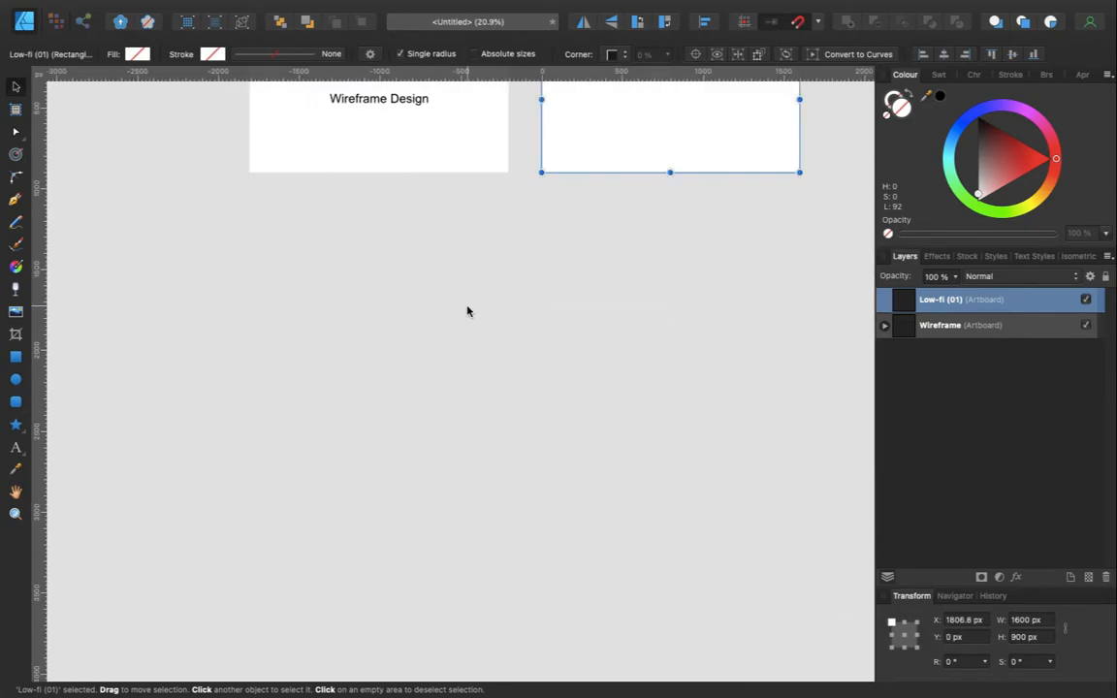
{"action": "scroll", "coordinate": [468, 312], "scroll_direction": "down", "scroll_amount": 2}
{"action": "left_click_drag", "start_coordinate": [601, 217], "coordinate": [628, 649]}
{"action": "left_click", "coordinate": [394, 380]}
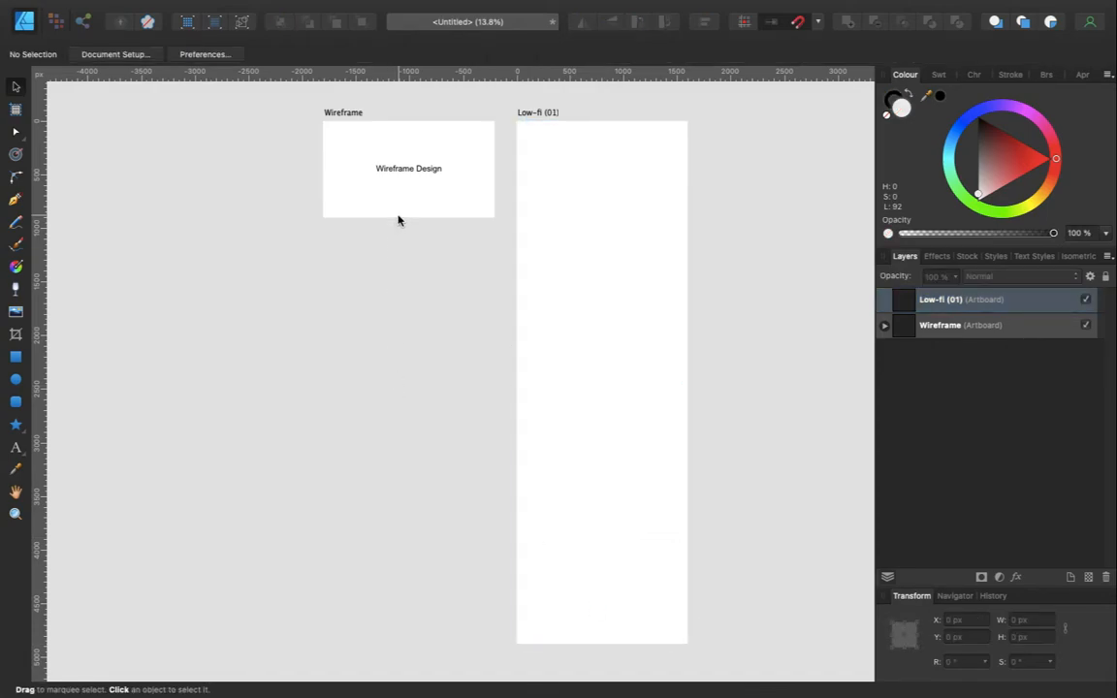
{"action": "left_click", "coordinate": [344, 113]}
{"action": "left_click_drag", "start_coordinate": [410, 217], "coordinate": [427, 651]}
{"action": "key", "text": "Escape"}
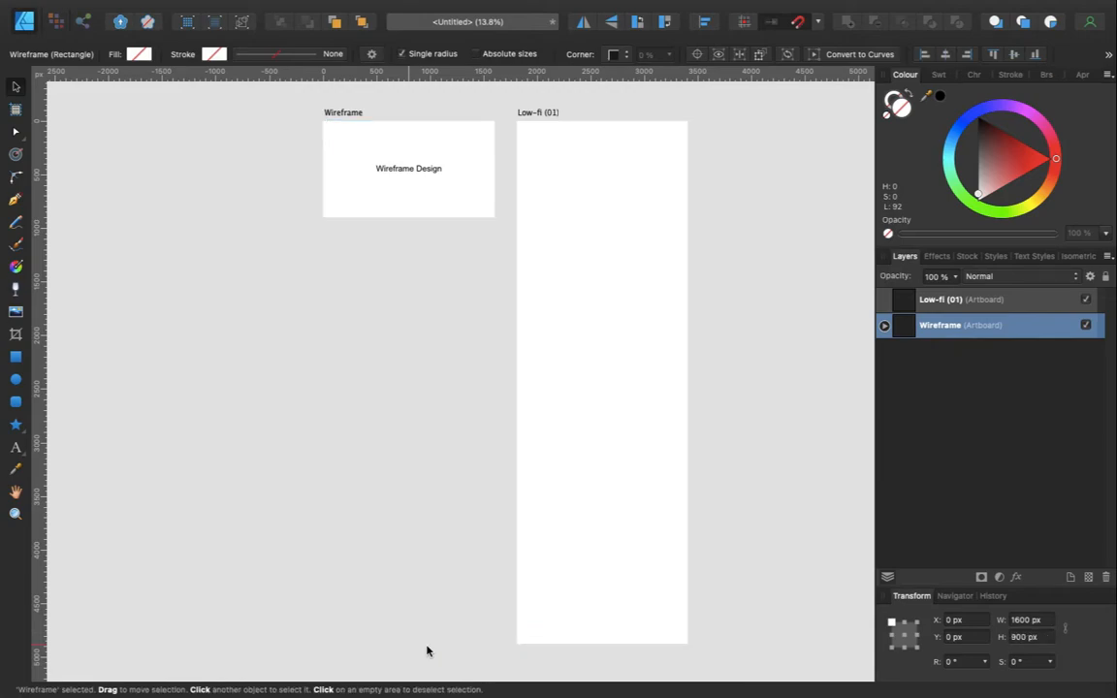
{"action": "left_click", "coordinate": [296, 387]}
Move the "Wireframe Design" text up to the artboard's top edge, centred at Y about 27 px, and deselect it.
{"action": "scroll", "coordinate": [297, 387], "scroll_direction": "up", "scroll_amount": 5}
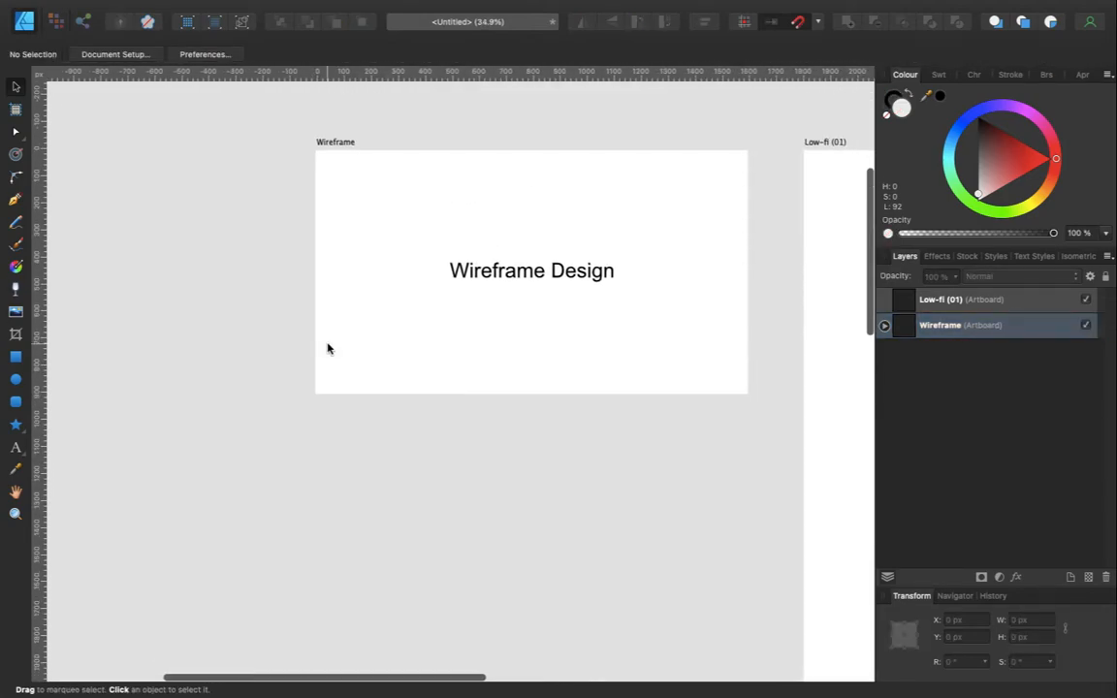
{"action": "scroll", "coordinate": [328, 348], "scroll_direction": "right", "scroll_amount": 3}
{"action": "scroll", "coordinate": [328, 349], "scroll_direction": "up", "scroll_amount": 2}
{"action": "left_click_drag", "start_coordinate": [159, 223], "coordinate": [519, 356]}
{"action": "left_click_drag", "start_coordinate": [481, 320], "coordinate": [480, 212]}
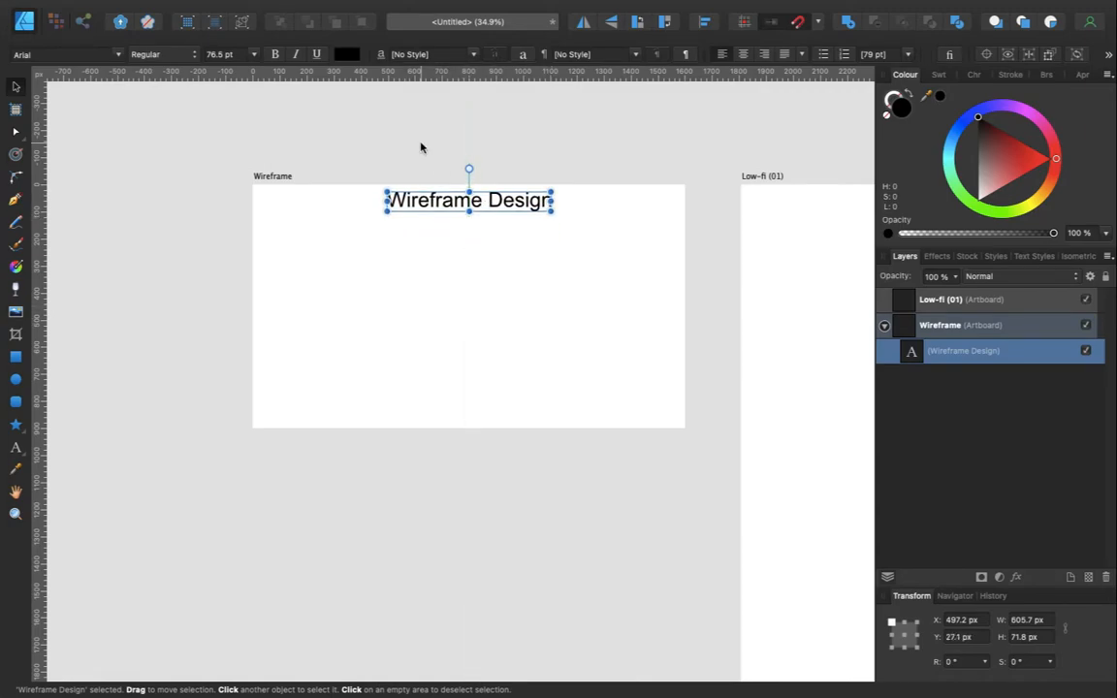
{"action": "left_click", "coordinate": [420, 147]}
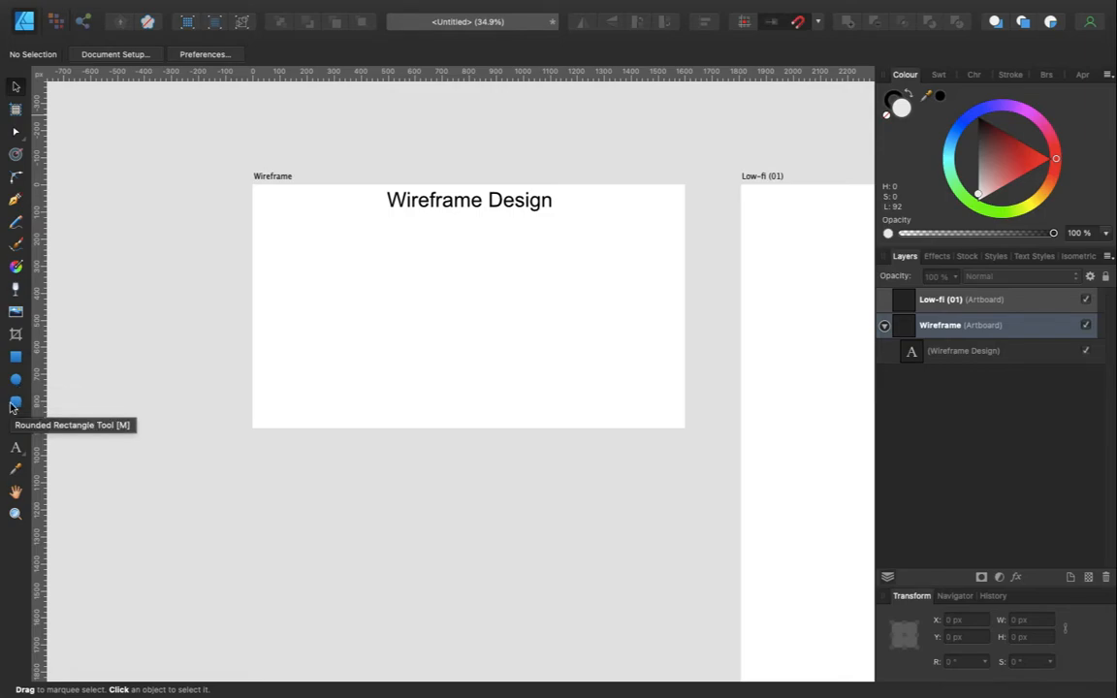
Remove the "Wireframe Design" text from the Wireframe artboard.
{"action": "scroll", "coordinate": [194, 301], "scroll_direction": "right", "scroll_amount": 2}
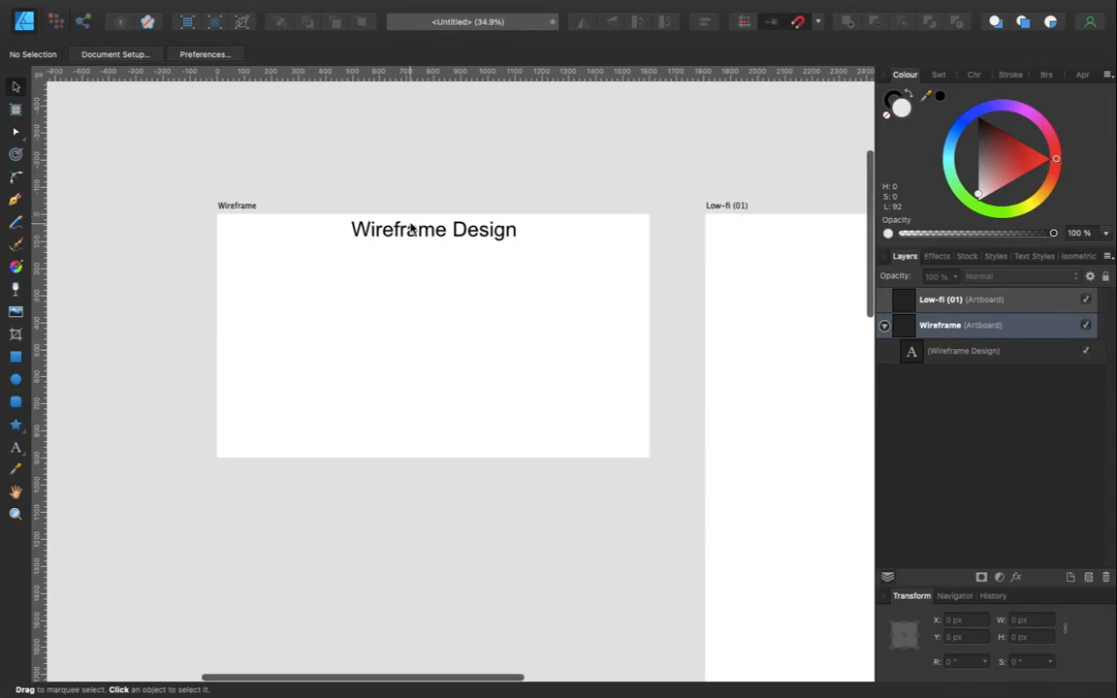
{"action": "key", "text": "super+z"}
{"action": "left_click", "coordinate": [375, 171]}
{"action": "scroll", "coordinate": [306, 270], "scroll_direction": "up", "scroll_amount": 2}
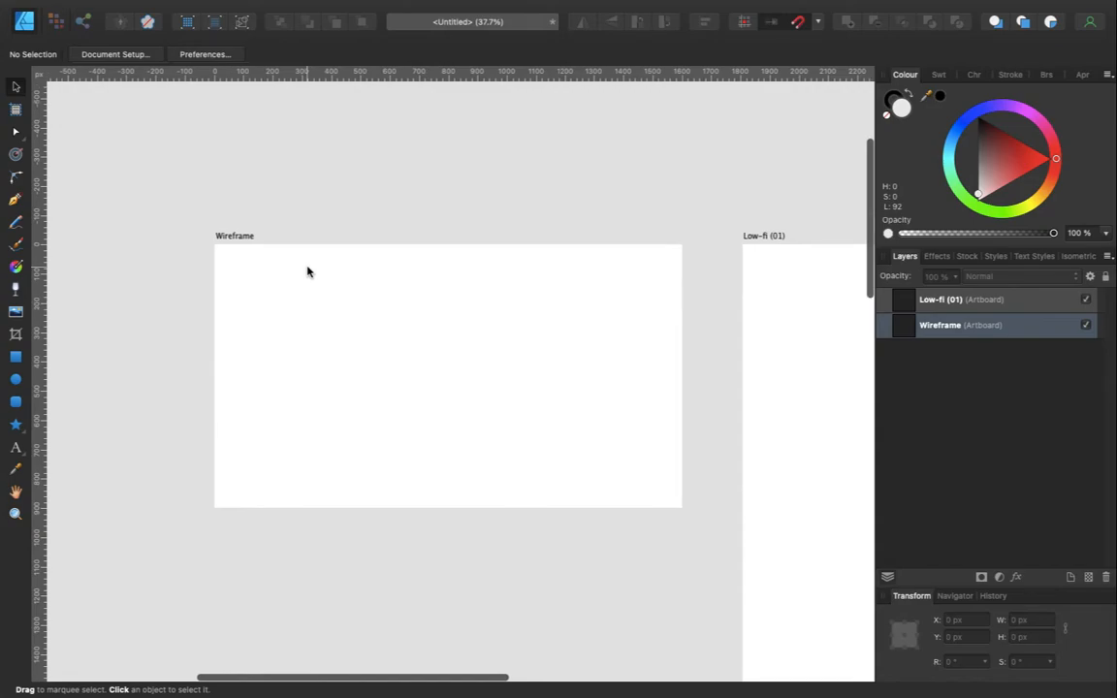
Draw a light grey header rectangle across the full top of the Wireframe artboard, 1600 px wide and about 70 px high.
{"action": "scroll", "coordinate": [306, 271], "scroll_direction": "up", "scroll_amount": 3}
{"action": "left_click", "coordinate": [306, 271]}
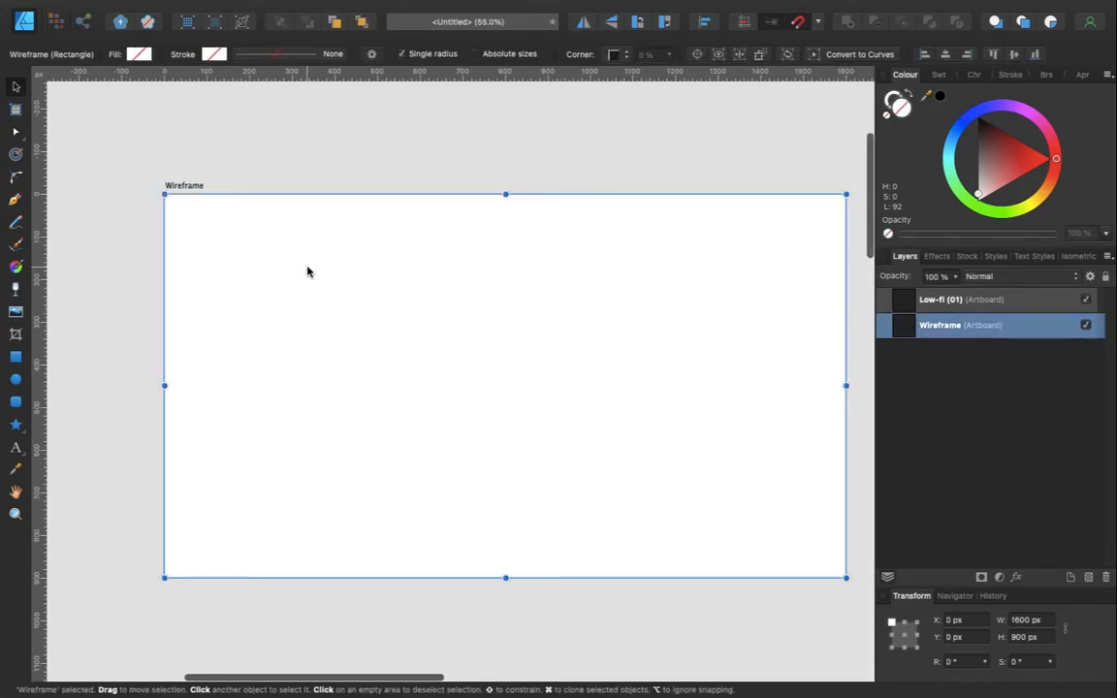
{"action": "left_click", "coordinate": [110, 239]}
{"action": "key", "text": "m"}
{"action": "scroll", "coordinate": [111, 236], "scroll_direction": "right", "scroll_amount": 1}
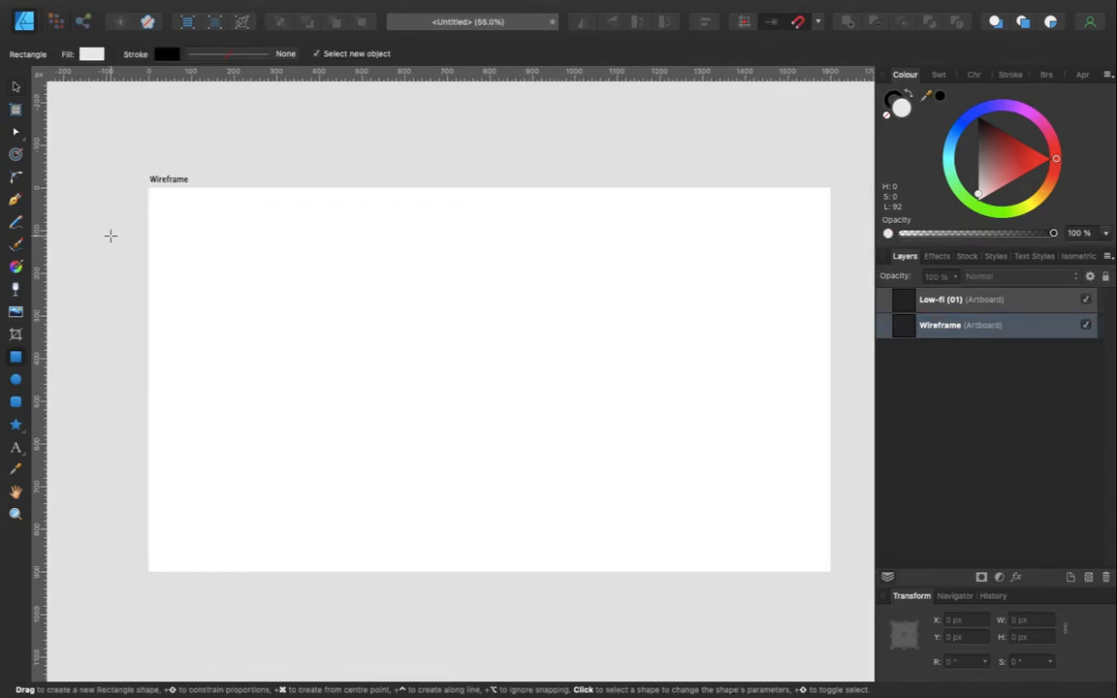
{"action": "left_click_drag", "start_coordinate": [149, 191], "coordinate": [829, 217]}
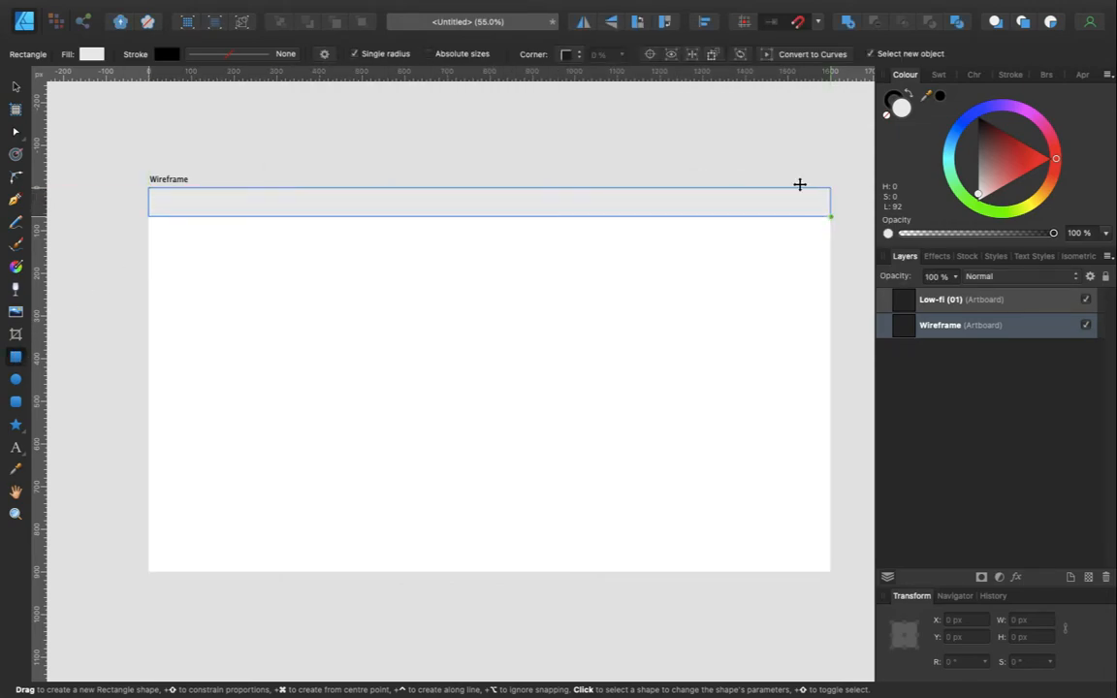
{"action": "key", "text": "v"}
{"action": "left_click", "coordinate": [763, 144]}
{"action": "left_click", "coordinate": [671, 199]}
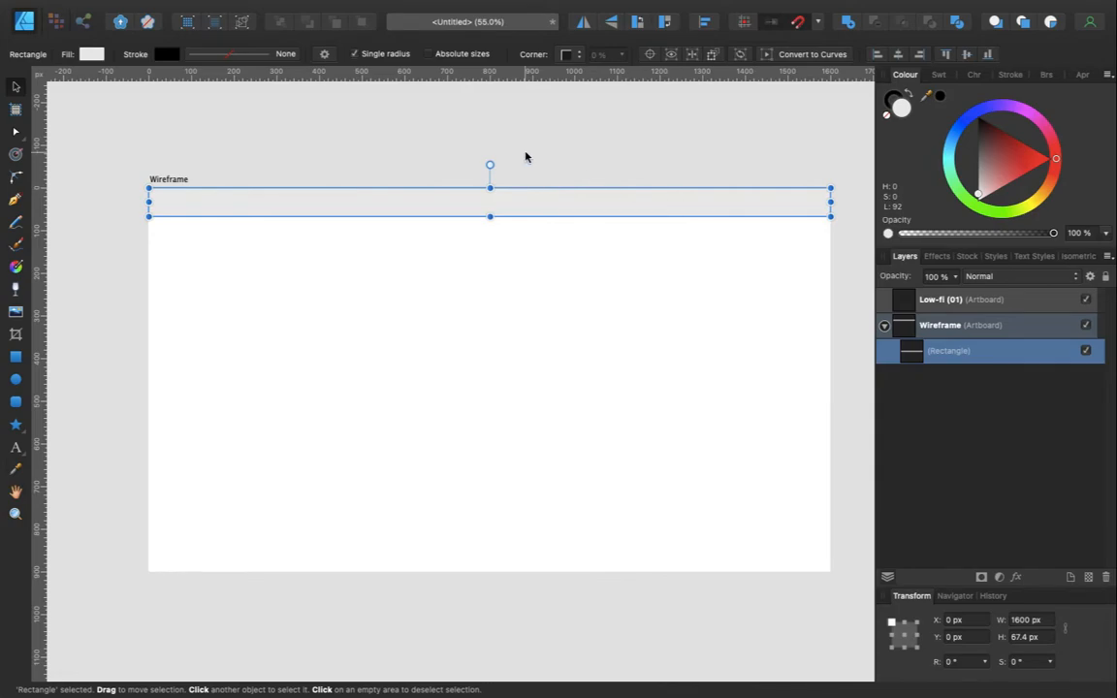
{"action": "left_click", "coordinate": [490, 145]}
Draw a light grey body rectangle about 1157 × 763 px below the header and an equally high sidebar rectangle about 346 px wide beside it.
{"action": "key", "text": "m"}
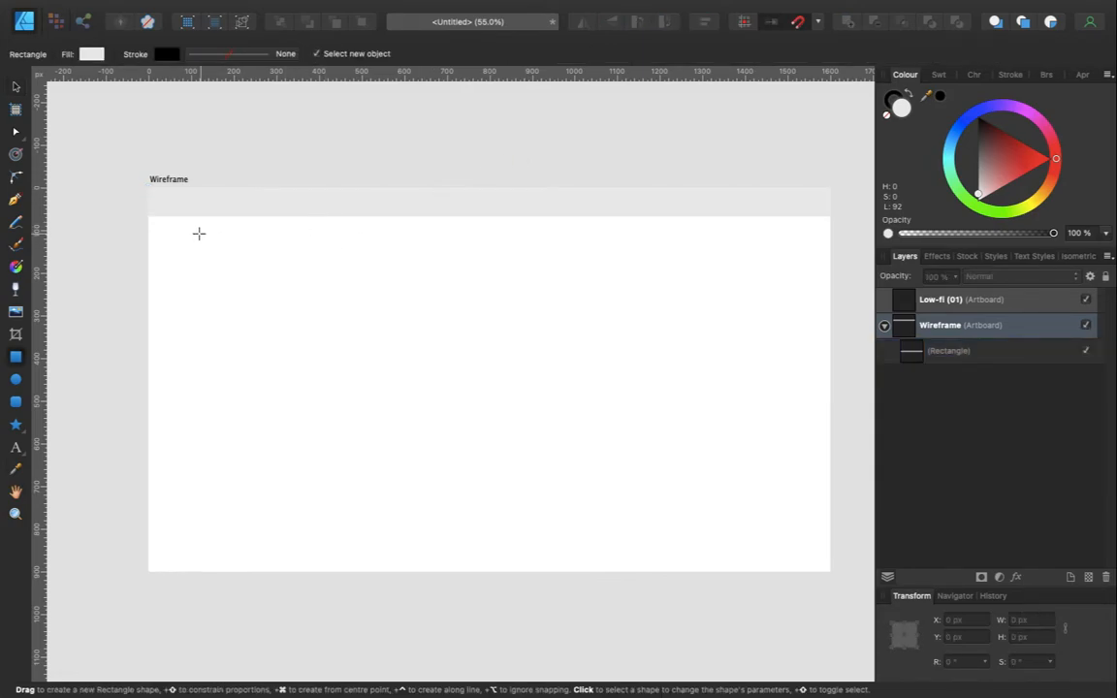
{"action": "left_click_drag", "start_coordinate": [165, 231], "coordinate": [544, 499]}
{"action": "key", "text": "v"}
{"action": "left_click", "coordinate": [75, 379]}
{"action": "left_click_drag", "start_coordinate": [306, 377], "coordinate": [659, 371]}
{"action": "key", "text": "super+z"}
{"action": "mouse_move", "coordinate": [437, 325]}
{"action": "left_mouse_down"}
{"action": "mouse_move", "coordinate": [711, 342]}
{"action": "mouse_move", "coordinate": [738, 327]}
{"action": "mouse_move", "coordinate": [728, 327]}
{"action": "left_mouse_up"}
{"action": "mouse_move", "coordinate": [493, 387]}
{"action": "left_mouse_down"}
{"action": "mouse_move", "coordinate": [694, 392]}
{"action": "mouse_move", "coordinate": [676, 392]}
{"action": "left_mouse_up"}
{"action": "left_click", "coordinate": [370, 379]}
{"action": "left_click_drag", "start_coordinate": [490, 392], "coordinate": [659, 406]}
{"action": "left_click", "coordinate": [486, 112]}
{"action": "scroll", "coordinate": [485, 112], "scroll_direction": "down", "scroll_amount": 1}
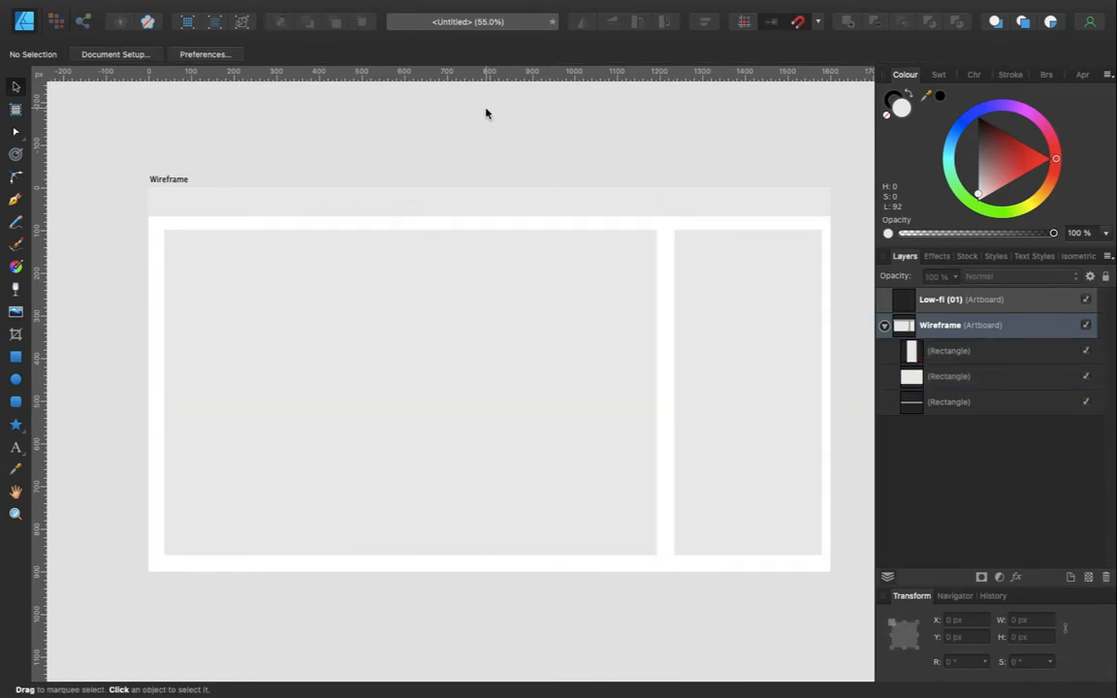
{"action": "scroll", "coordinate": [447, 306], "scroll_direction": "down", "scroll_amount": 1}
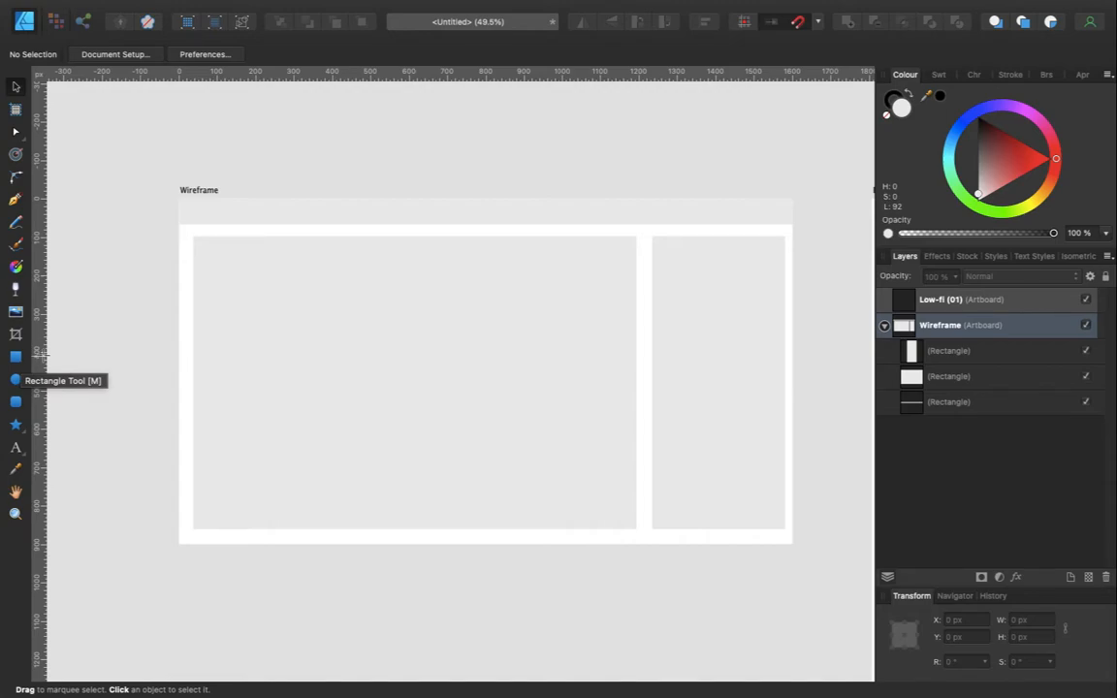
{"action": "left_click", "coordinate": [17, 358]}
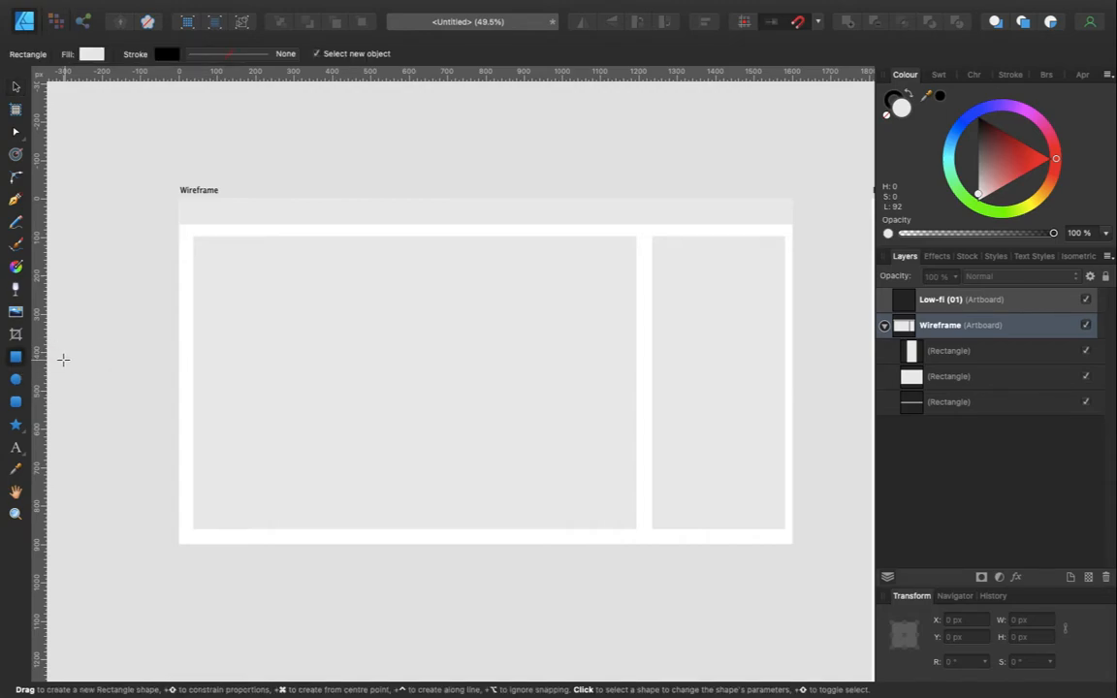
{"action": "left_click", "coordinate": [17, 382]}
{"action": "left_click", "coordinate": [17, 402]}
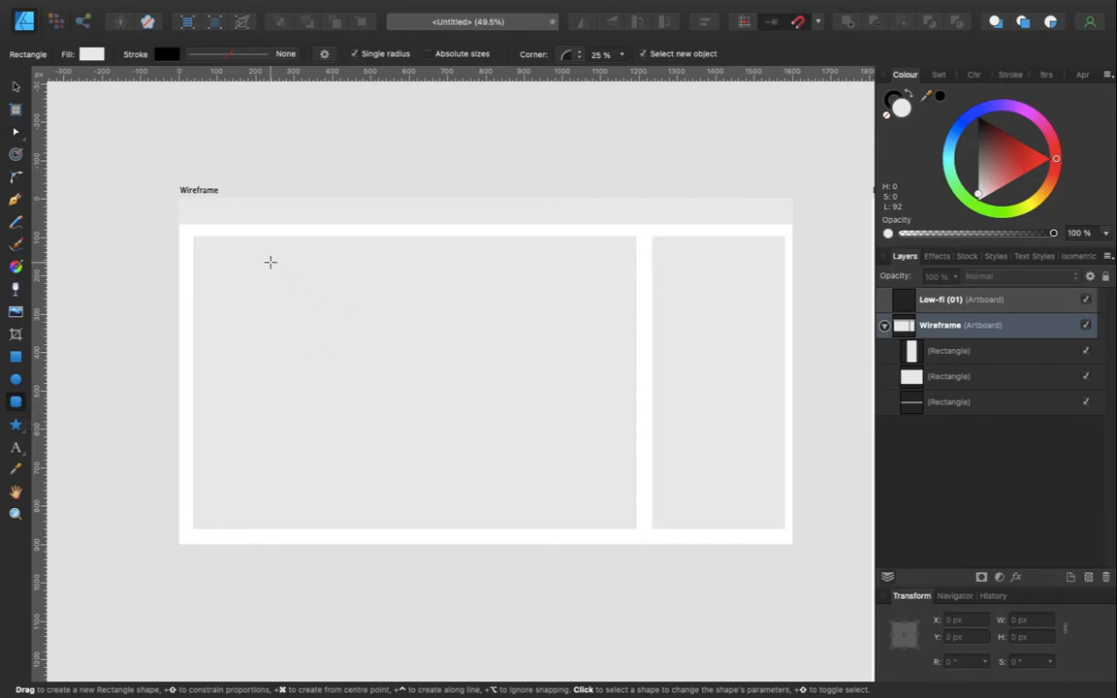
{"action": "key", "text": "v"}
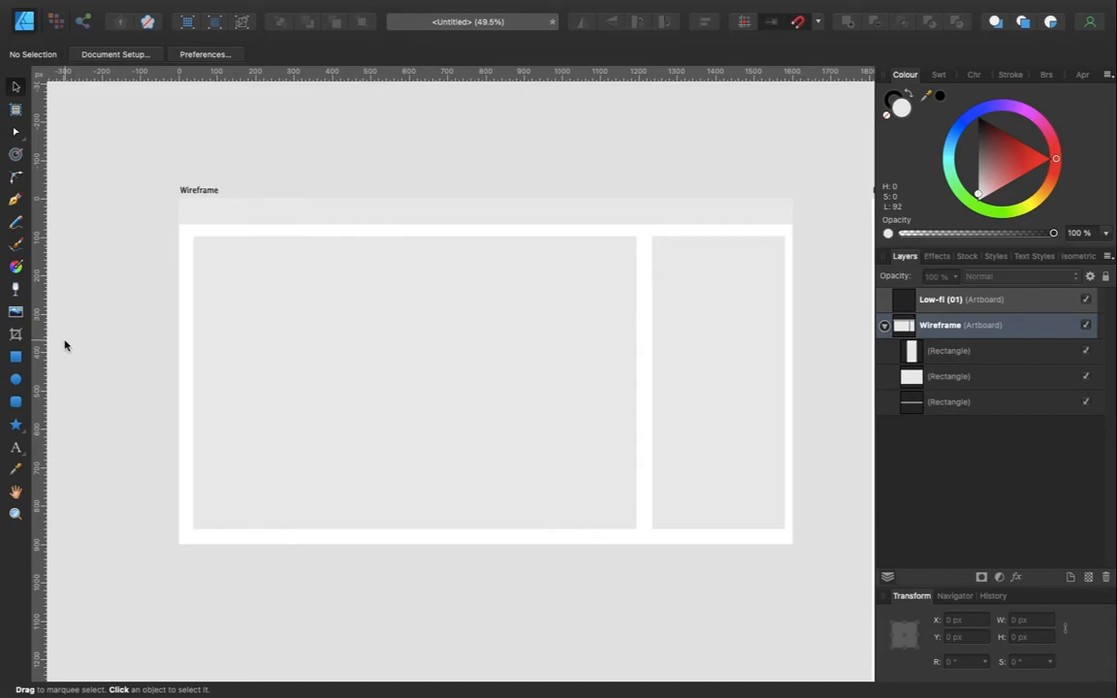
{"action": "left_click", "coordinate": [300, 399]}
{"action": "left_click", "coordinate": [183, 327]}
Rename the narrow rectangle's layer on the Wireframe artboard as "Sidebar".
{"action": "left_click", "coordinate": [913, 326]}
{"action": "left_click", "coordinate": [917, 351]}
{"action": "left_click", "coordinate": [922, 376]}
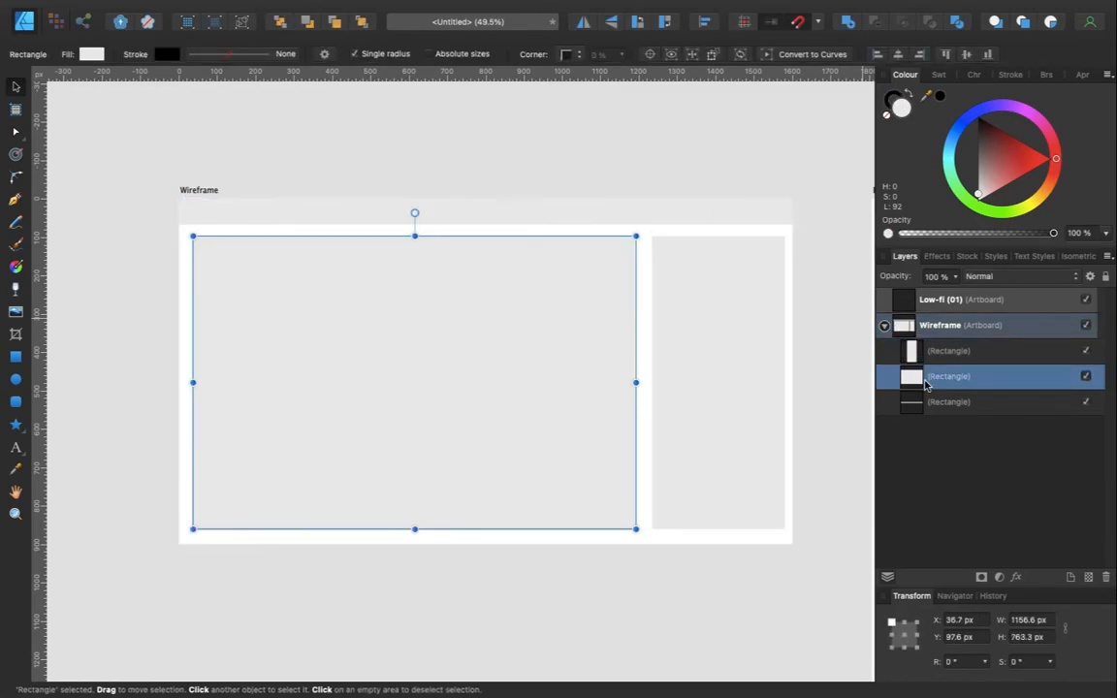
{"action": "left_click", "coordinate": [933, 402]}
{"action": "double_click", "coordinate": [946, 351]}
{"action": "type", "text": "S"}
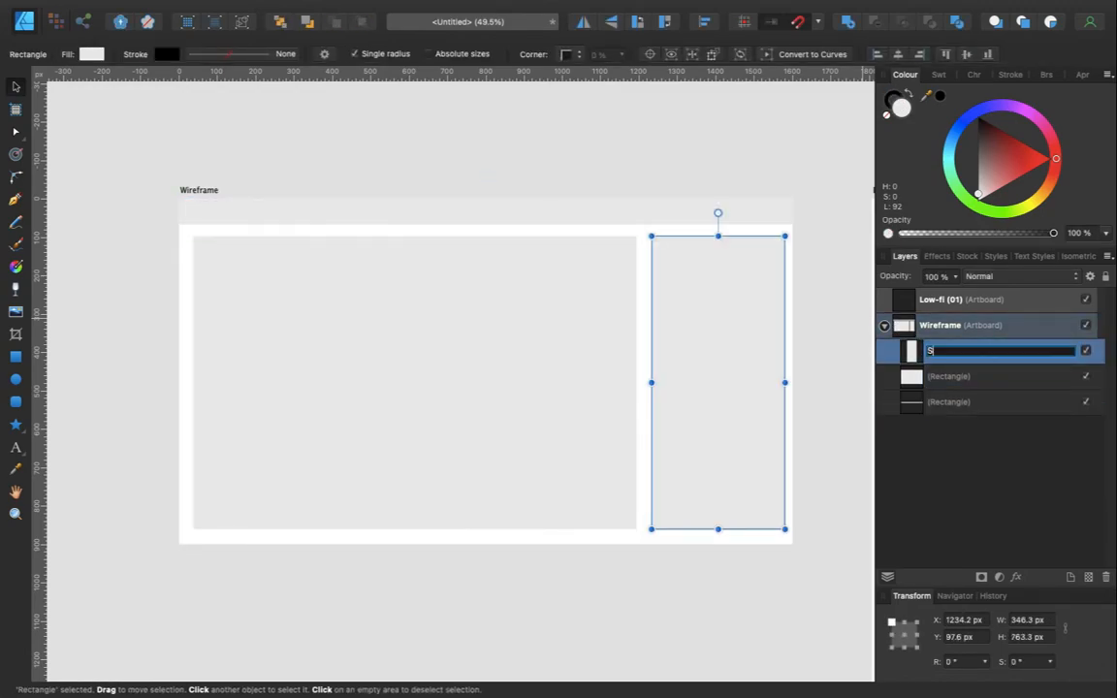
{"action": "type", "text": "idebar"}
{"action": "key", "text": "Return"}
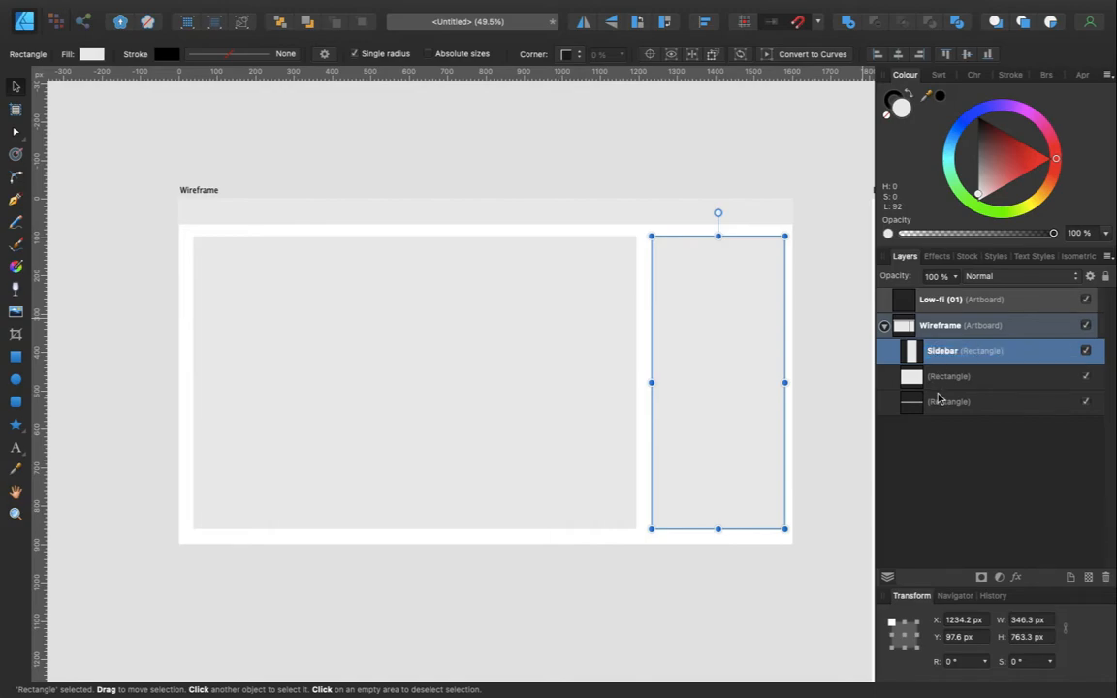
Rename the large content rectangle's layer as "Body".
{"action": "left_click", "coordinate": [946, 379]}
{"action": "double_click", "coordinate": [945, 378]}
{"action": "type", "text": "Body"}
{"action": "key", "text": "Return"}
Rename the header rectangle's layer as "Navbar" and deselect it.
{"action": "left_click", "coordinate": [950, 403]}
{"action": "double_click", "coordinate": [960, 403]}
{"action": "type", "text": "N"}
{"action": "key", "text": "Return"}
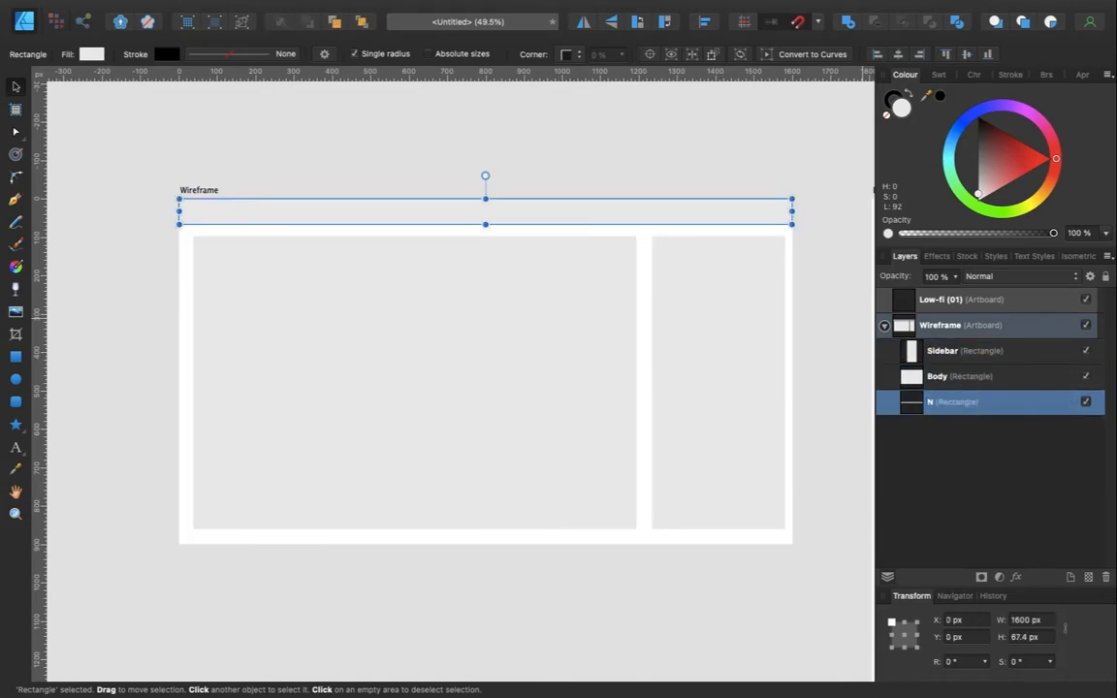
{"action": "double_click", "coordinate": [961, 404]}
{"action": "type", "text": "Navbar"}
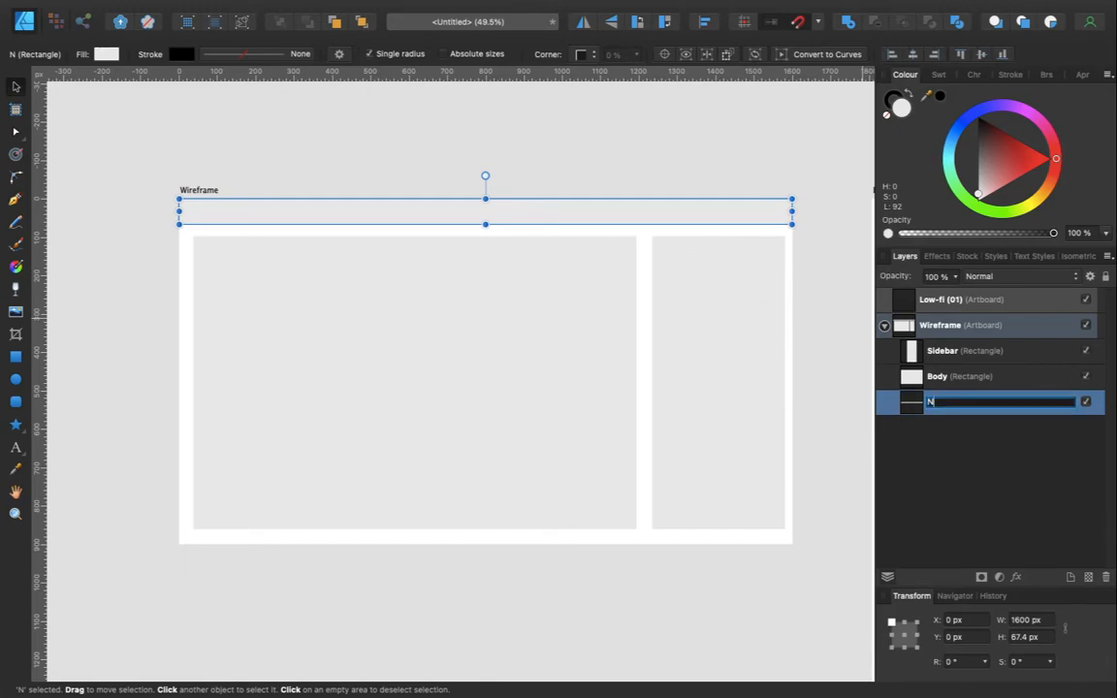
{"action": "key", "text": "Return"}
{"action": "left_click", "coordinate": [75, 317]}
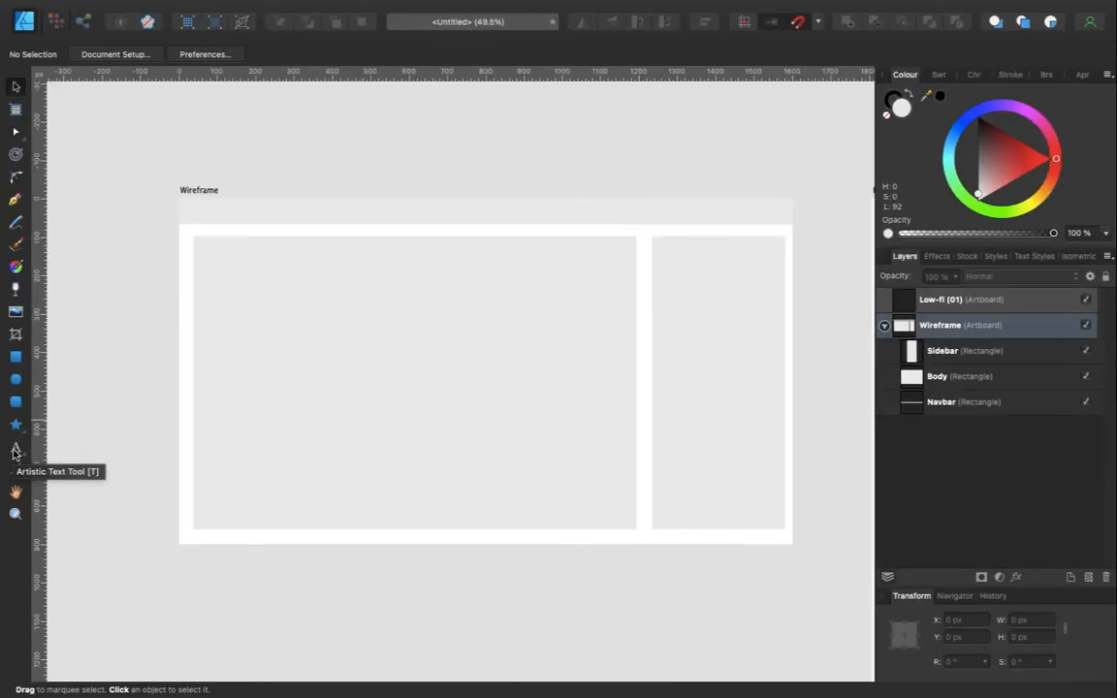
Add the artistic text "Sidebar" in Arial 47 pt and centre it on the header rectangle.
{"action": "left_click", "coordinate": [15, 450]}
{"action": "left_click_drag", "start_coordinate": [395, 210], "coordinate": [419, 226]}
{"action": "type", "text": "Side"}
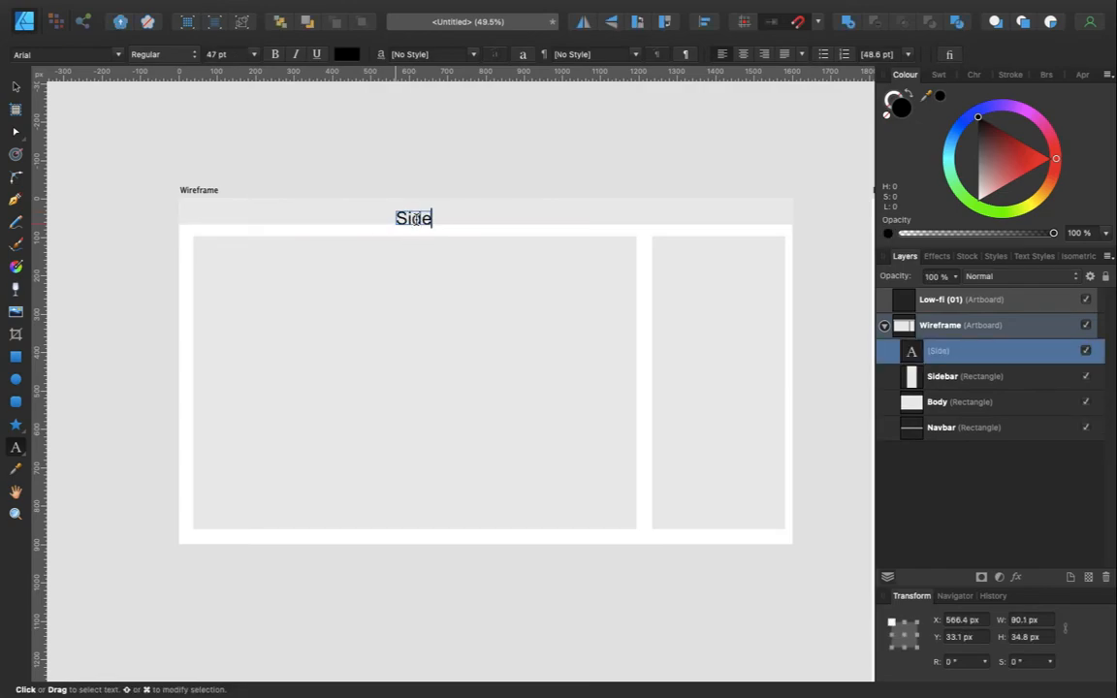
{"action": "type", "text": "bar"}
{"action": "key", "text": "Escape"}
{"action": "key", "text": "Escape"}
{"action": "left_click_drag", "start_coordinate": [444, 222], "coordinate": [501, 215]}
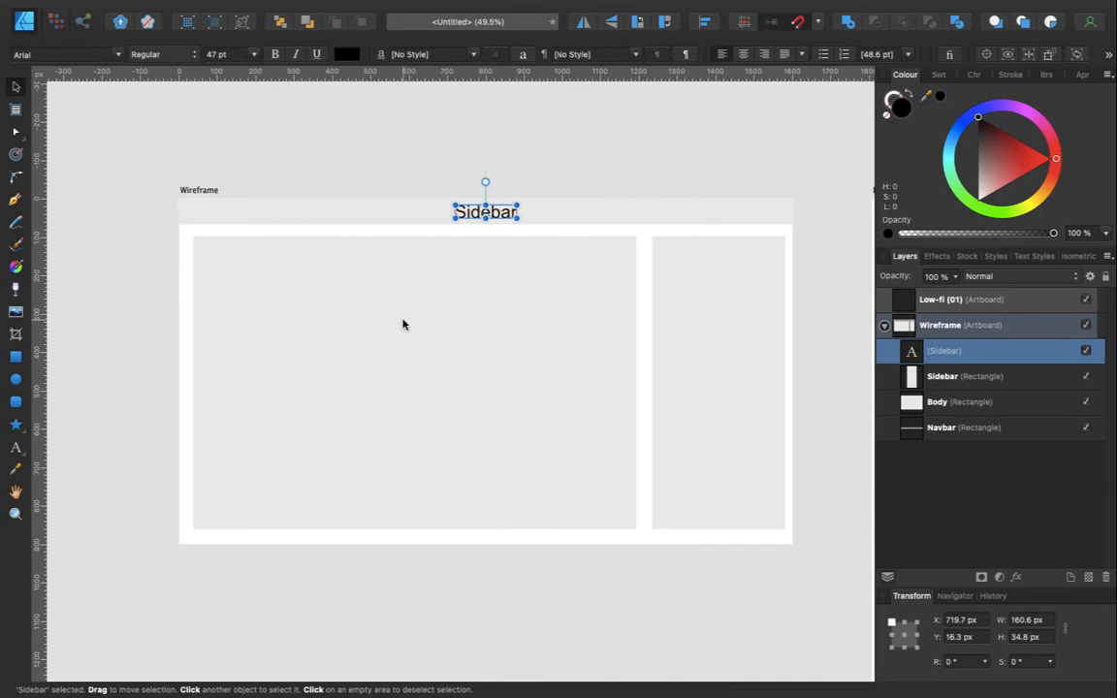
Duplicate the header text into the middle of the large content rectangle and change the copy to "Body".
{"action": "left_click", "coordinate": [404, 325]}
{"action": "left_click", "coordinate": [706, 350]}
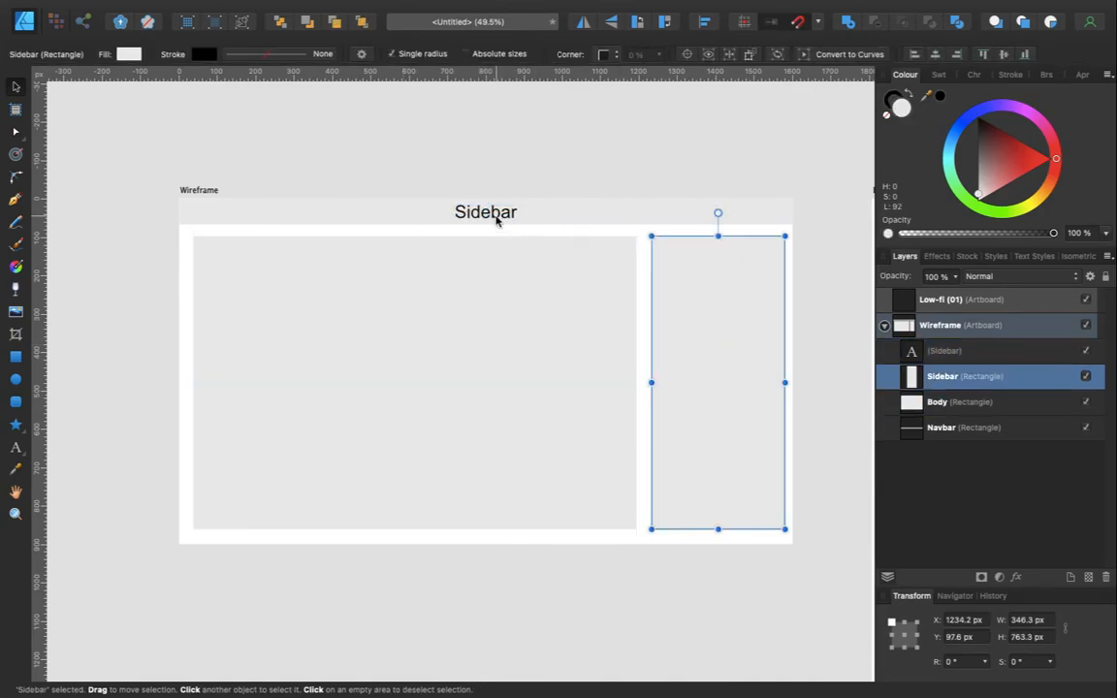
{"action": "left_click", "coordinate": [497, 220]}
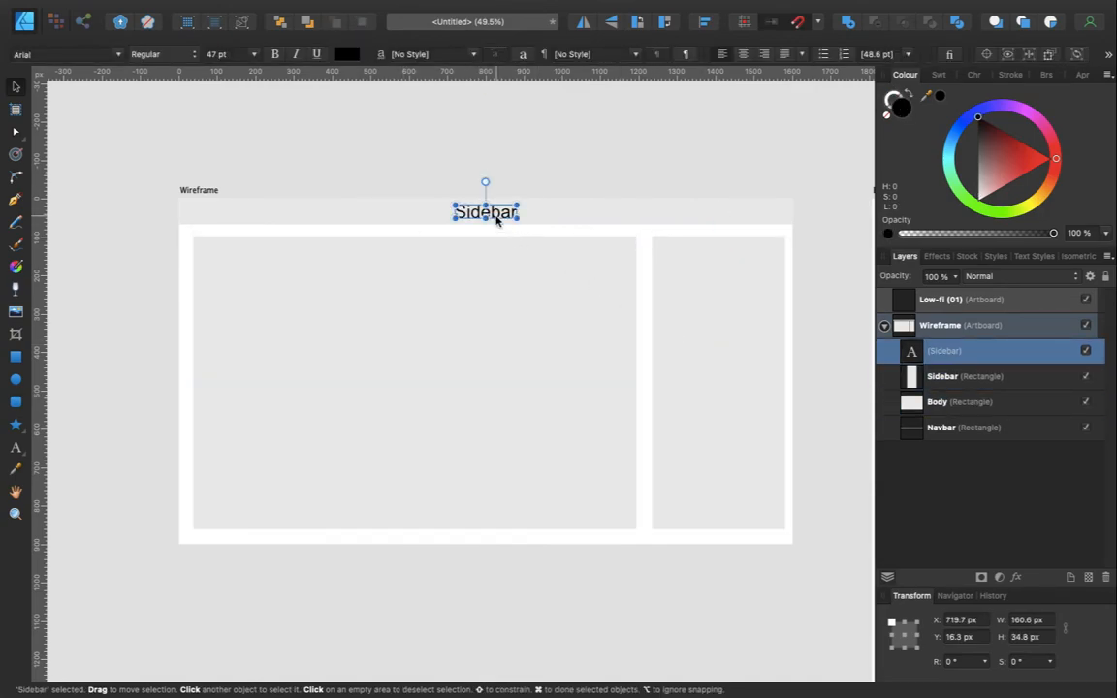
{"action": "key", "text": "super+j"}
{"action": "left_click_drag", "start_coordinate": [497, 220], "coordinate": [407, 373]}
{"action": "left_click", "coordinate": [414, 379]}
{"action": "double_click", "coordinate": [407, 372]}
{"action": "type", "text": "Body"}
{"action": "key", "text": "Escape"}
Centre the "Body" label horizontally in the content rectangle, at X about 563 px and Y about 436 px.
{"action": "key", "text": "v"}
{"action": "key", "text": "Escape"}
{"action": "mouse_move", "coordinate": [392, 372]}
{"action": "left_mouse_down"}
{"action": "mouse_move", "coordinate": [423, 369]}
{"action": "mouse_move", "coordinate": [412, 378]}
{"action": "left_mouse_up"}
{"action": "left_click", "coordinate": [369, 359]}
{"action": "left_click", "coordinate": [416, 376]}
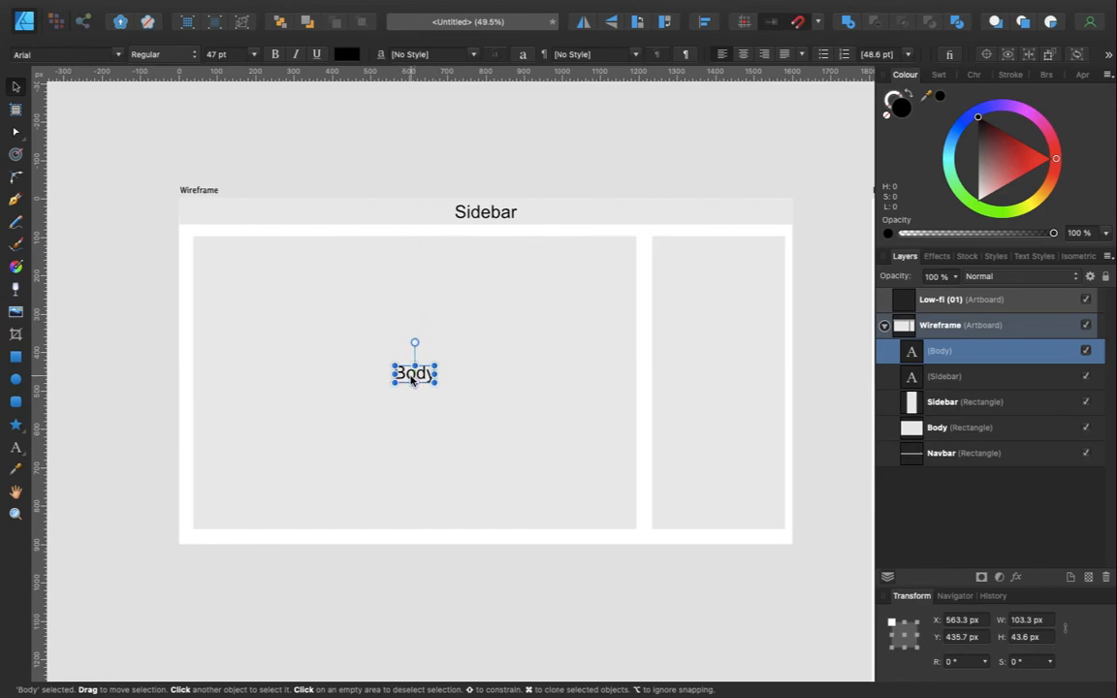
Copy the "Body" label into the middle of the narrow sidebar rectangle and change the copy to "Sidebar".
{"action": "left_click_drag", "start_coordinate": [411, 380], "coordinate": [487, 410]}
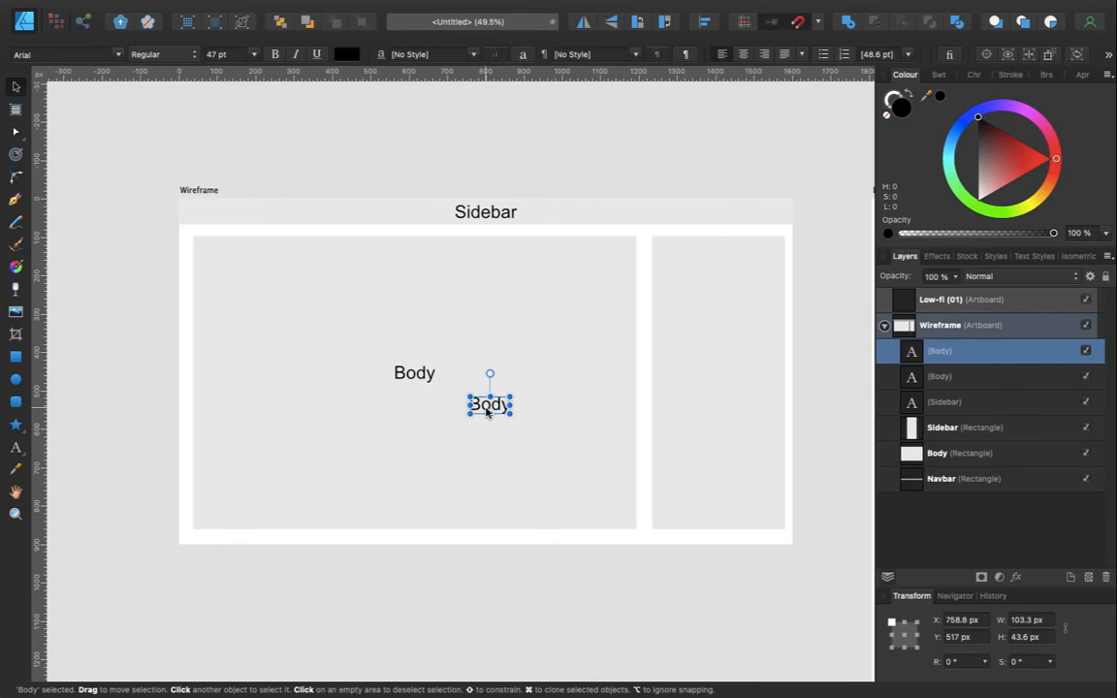
{"action": "left_click_drag", "start_coordinate": [488, 412], "coordinate": [713, 381]}
{"action": "double_click", "coordinate": [713, 378]}
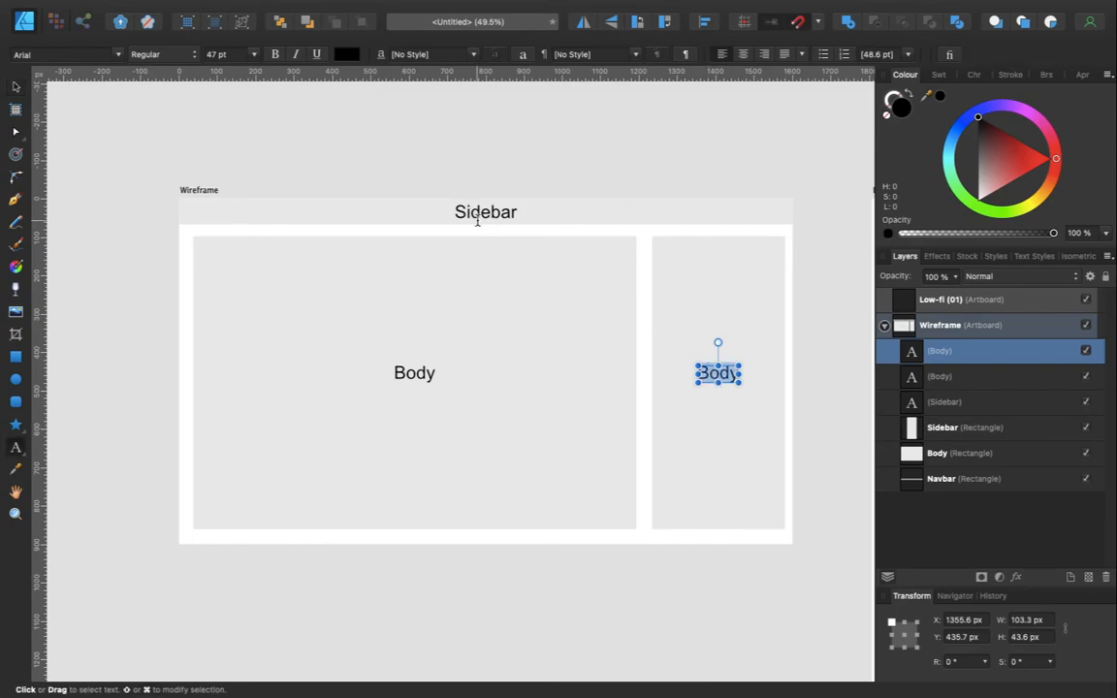
{"action": "type", "text": "Sidebar"}
{"action": "key", "text": "Escape"}
Centre the "Sidebar" label in the narrow rectangle and move the "Body" label down to Y about 458 px.
{"action": "left_click", "coordinate": [838, 419]}
{"action": "left_click", "coordinate": [743, 434]}
{"action": "left_click", "coordinate": [735, 381]}
{"action": "left_click_drag", "start_coordinate": [734, 381], "coordinate": [724, 390]}
{"action": "left_click_drag", "start_coordinate": [413, 373], "coordinate": [419, 381]}
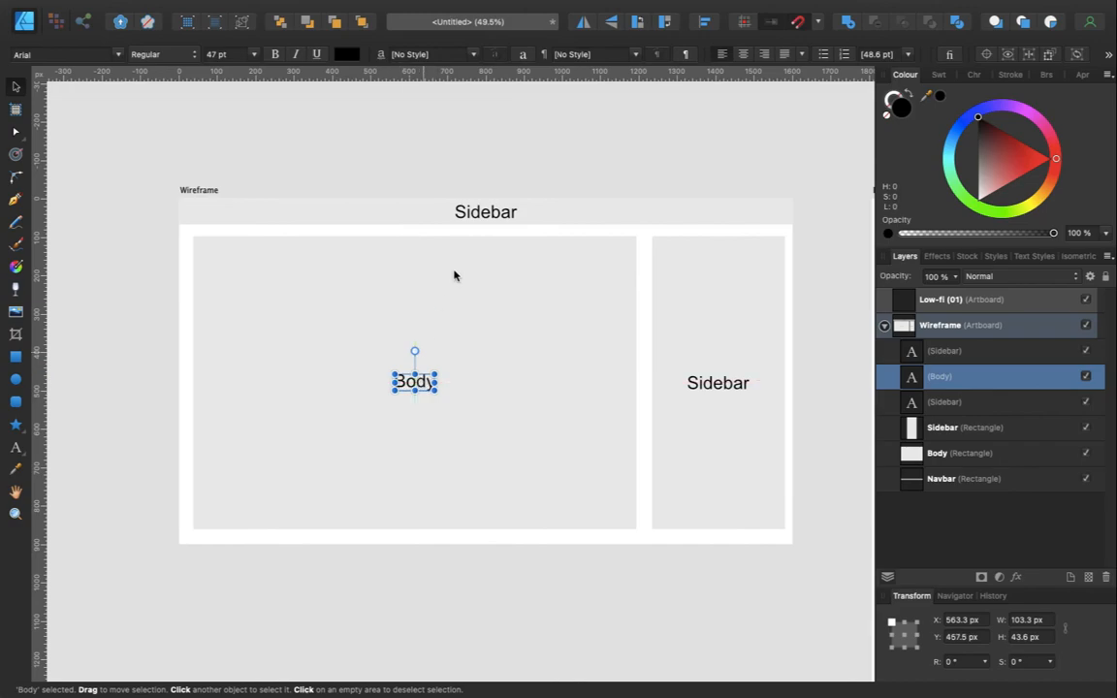
Change the header text to "Navbar", recentre it on the header rectangle and deselect it.
{"action": "left_click", "coordinate": [486, 212]}
{"action": "double_click", "coordinate": [486, 213]}
{"action": "type", "text": "Navbar"}
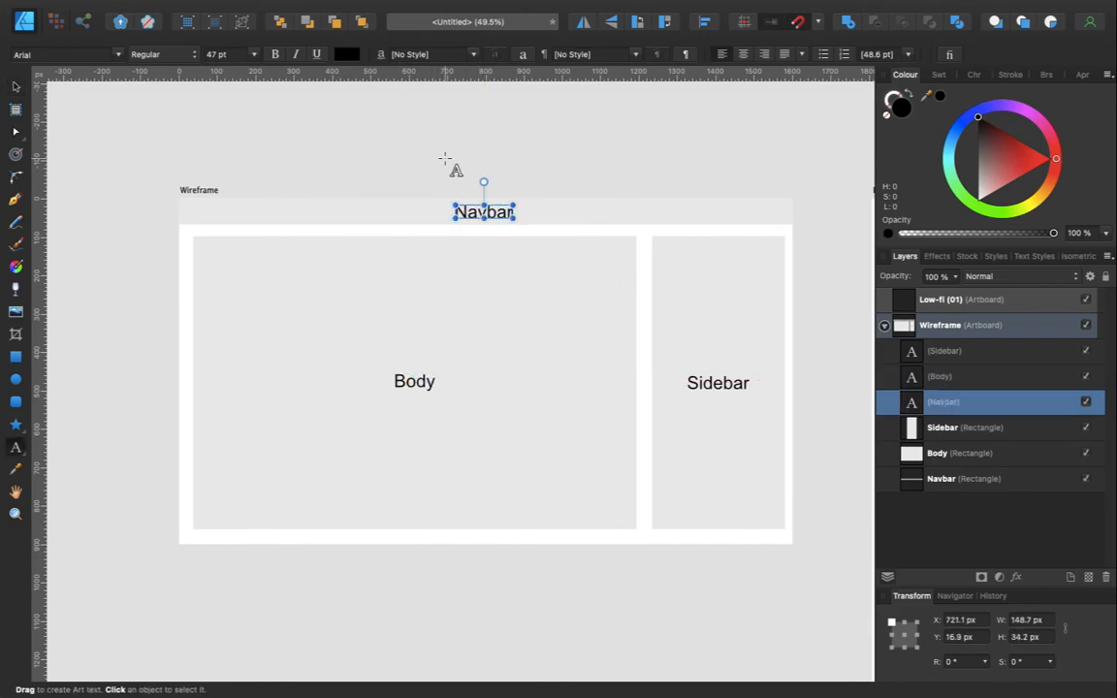
{"action": "key", "text": "Escape"}
{"action": "left_click", "coordinate": [494, 219]}
{"action": "left_click", "coordinate": [481, 217]}
{"action": "left_click_drag", "start_coordinate": [481, 217], "coordinate": [483, 213]}
{"action": "left_click", "coordinate": [424, 169]}
{"action": "scroll", "coordinate": [424, 168], "scroll_direction": "down", "scroll_amount": 2}
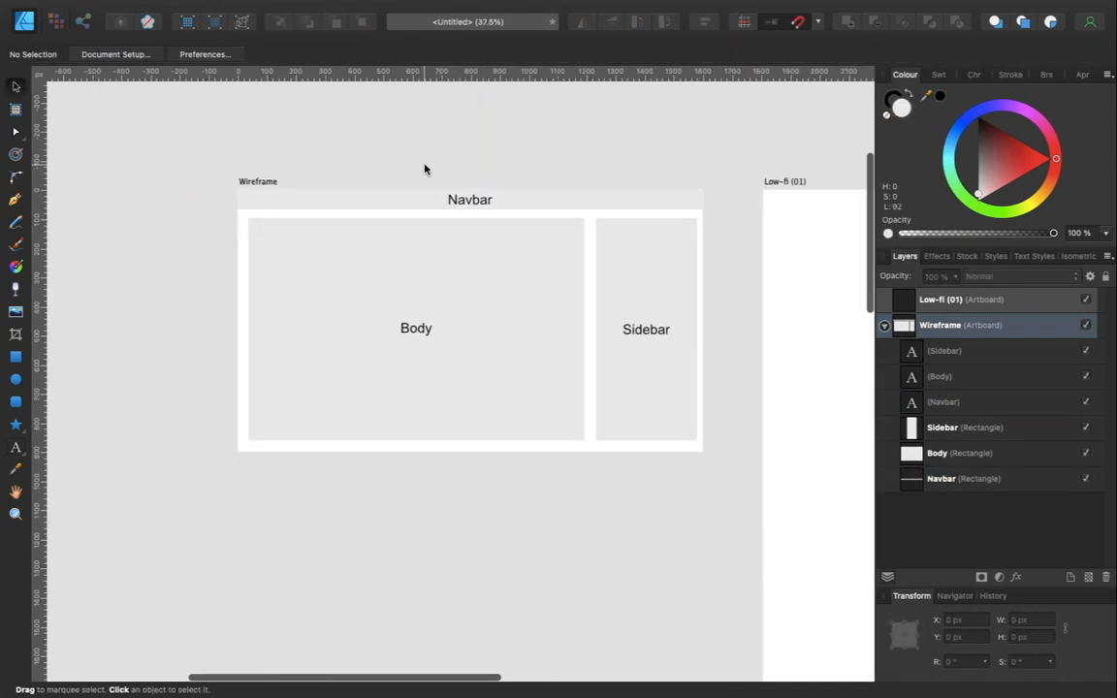
{"action": "left_click_drag", "start_coordinate": [172, 146], "coordinate": [706, 516]}
{"action": "left_click", "coordinate": [704, 517]}
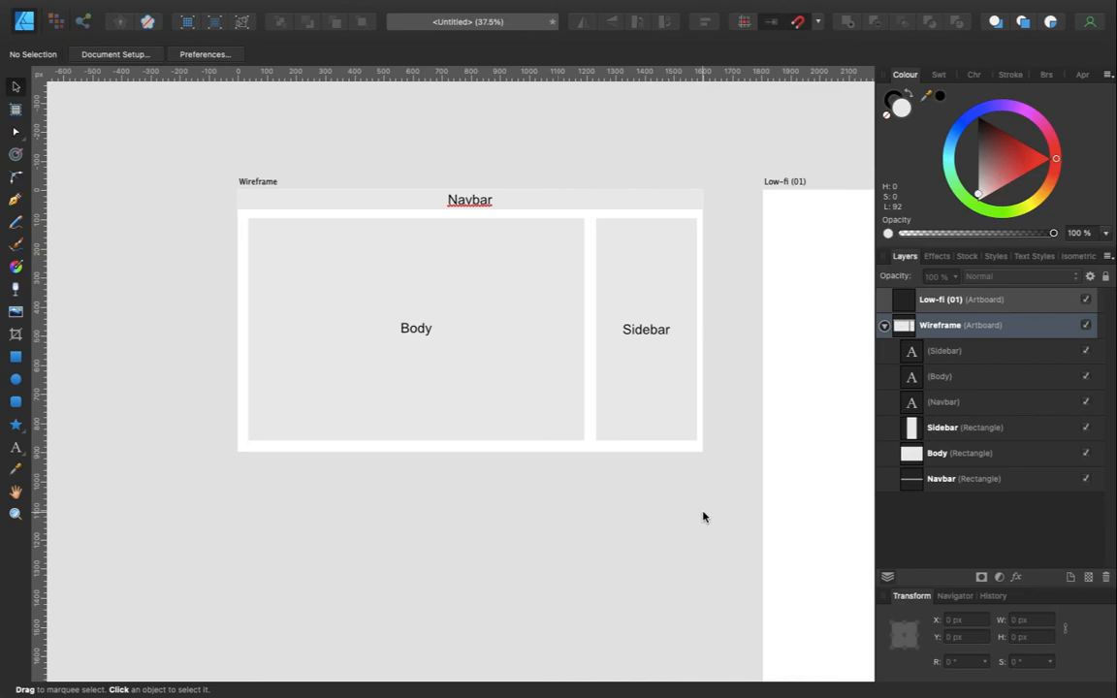
{"action": "scroll", "coordinate": [703, 516], "scroll_direction": "down", "scroll_amount": 2}
{"action": "scroll", "coordinate": [704, 516], "scroll_direction": "right", "scroll_amount": 3}
{"action": "scroll", "coordinate": [704, 516], "scroll_direction": "up", "scroll_amount": 2}
{"action": "scroll", "coordinate": [704, 516], "scroll_direction": "left", "scroll_amount": 1}
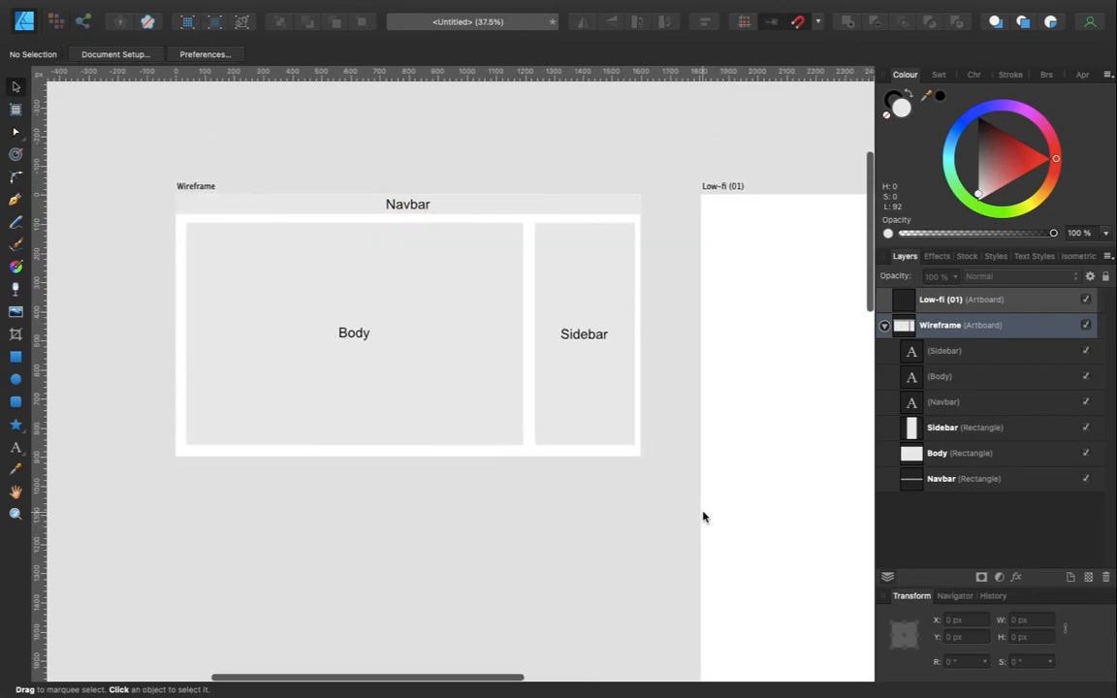
{"action": "mouse_move", "coordinate": [613, 5]}
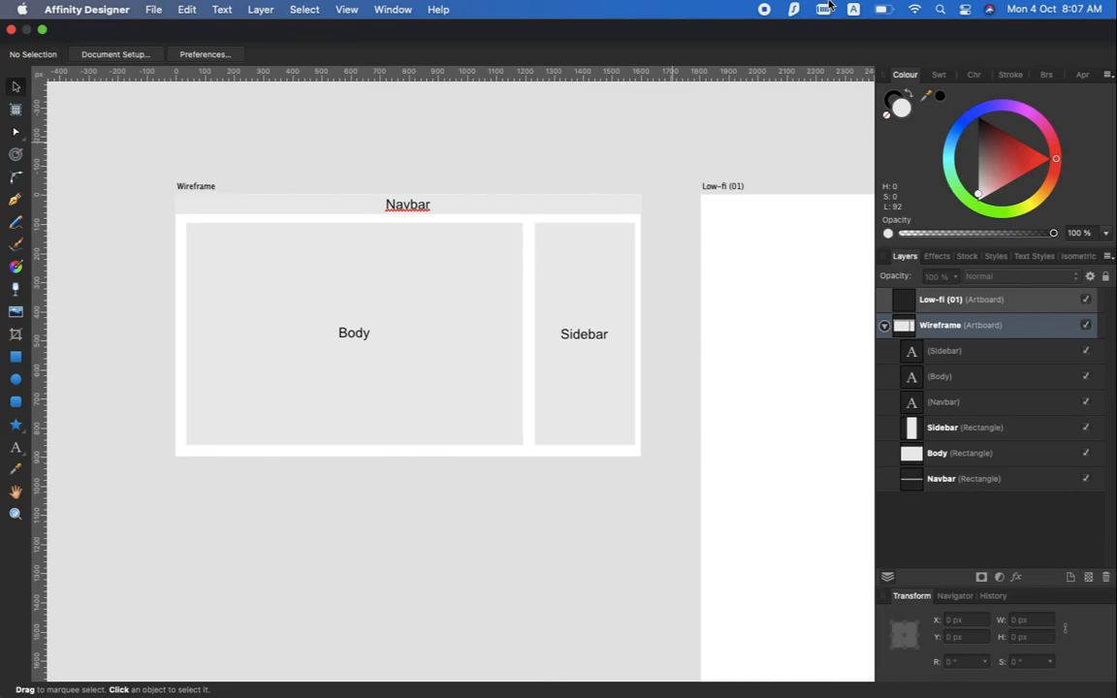